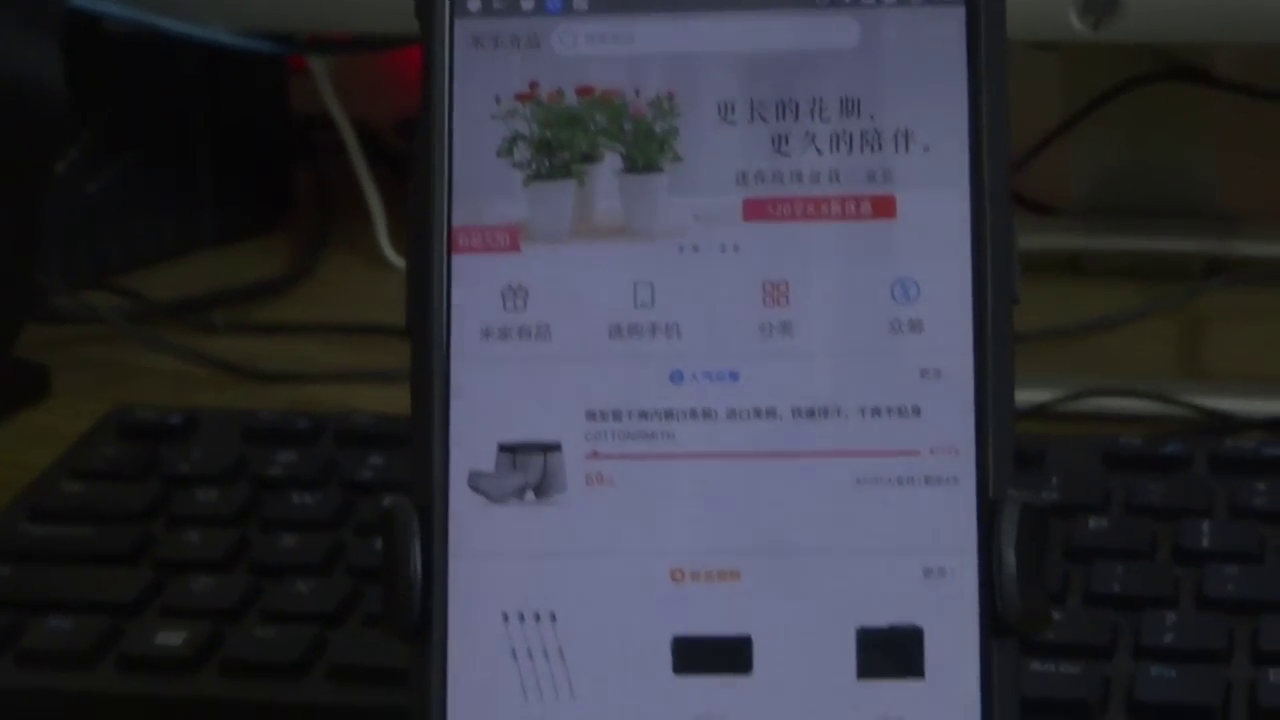
- Leave the shopping page for the router's storage view, then open its Plug-ins page
left_click(574, 543)
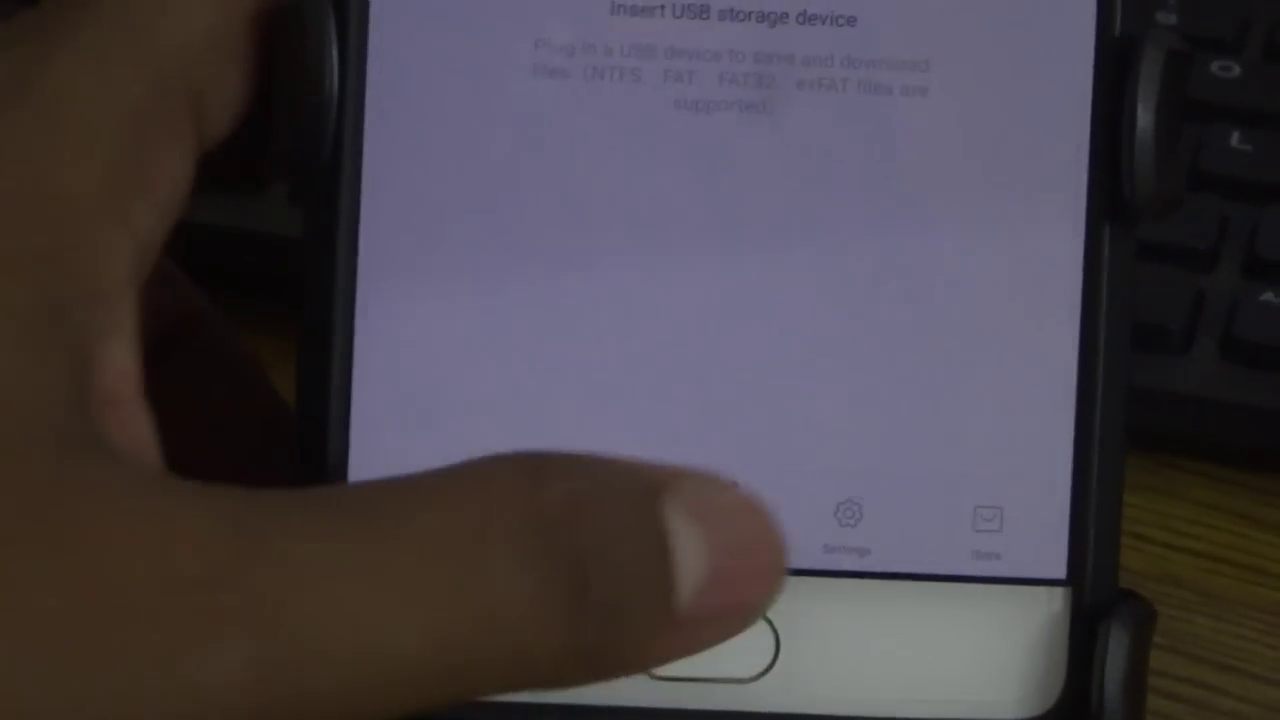
left_click(712, 525)
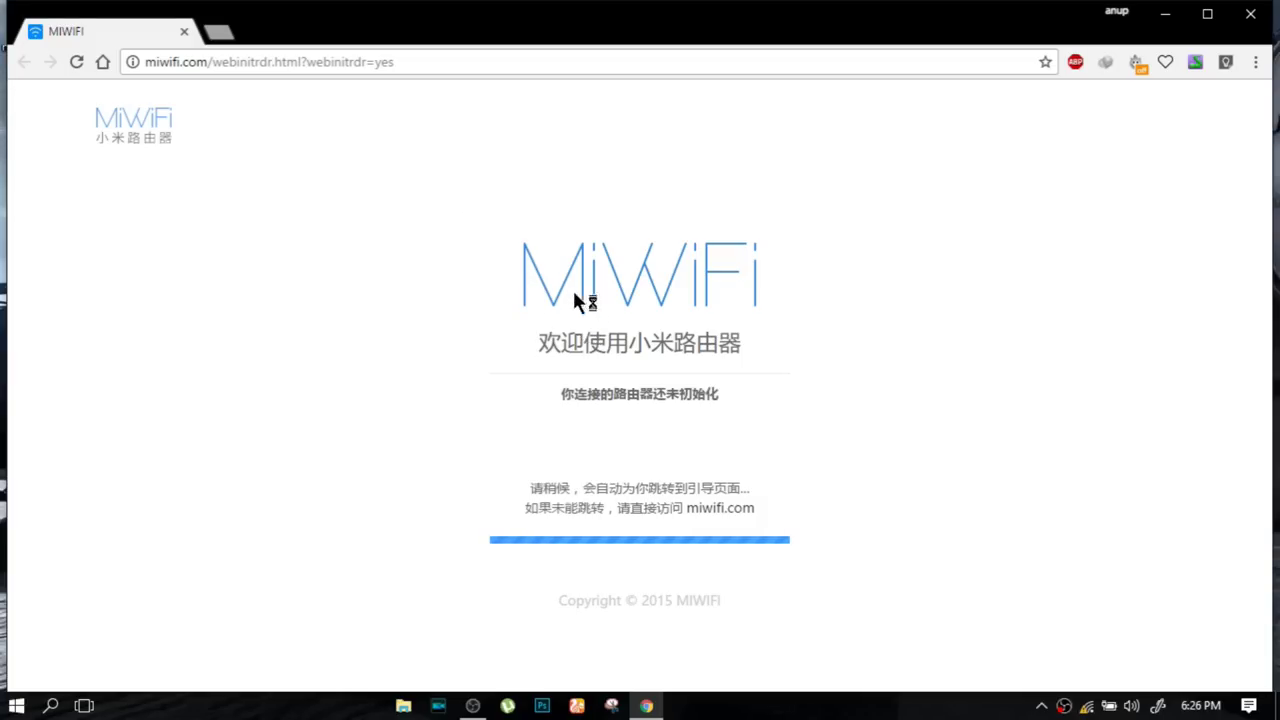
- Maximize the Chrome window so miwifi.com redirects to the setup guide
double_click(677, 12)
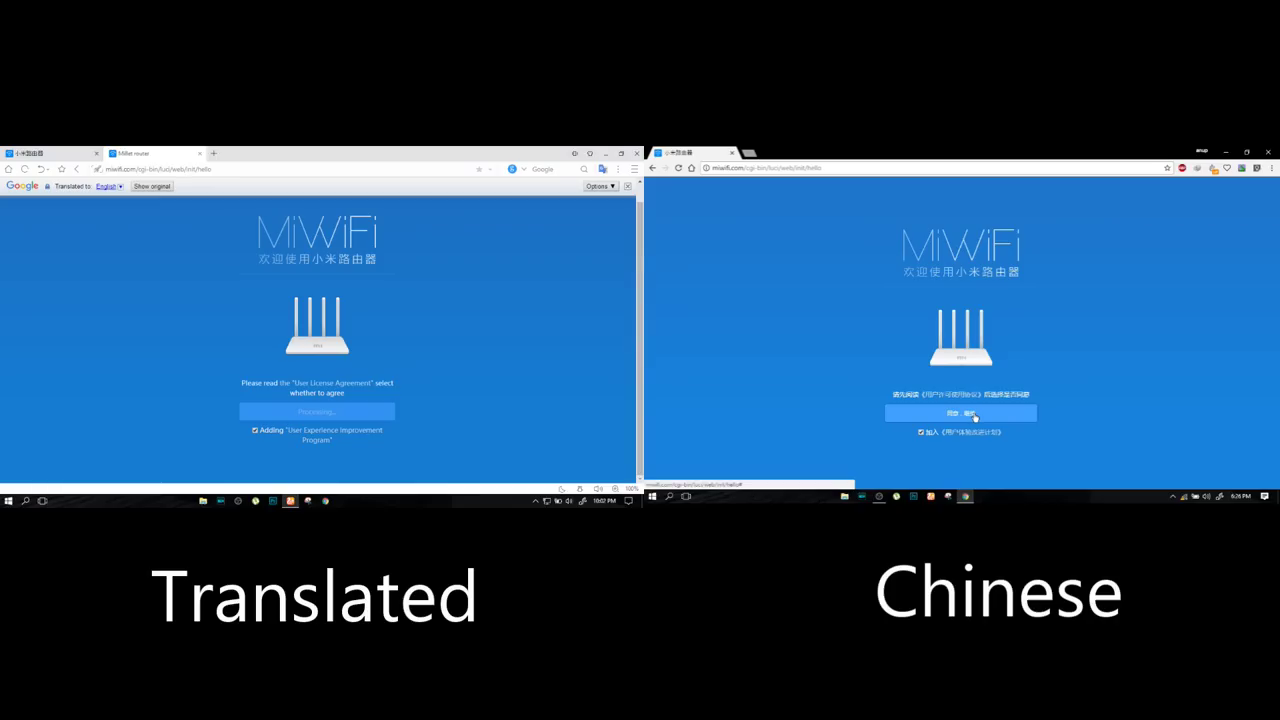
- Accept the licence agreement and replace the Xiaomi_D613 Wi-Fi password with a new one
left_click(975, 416)
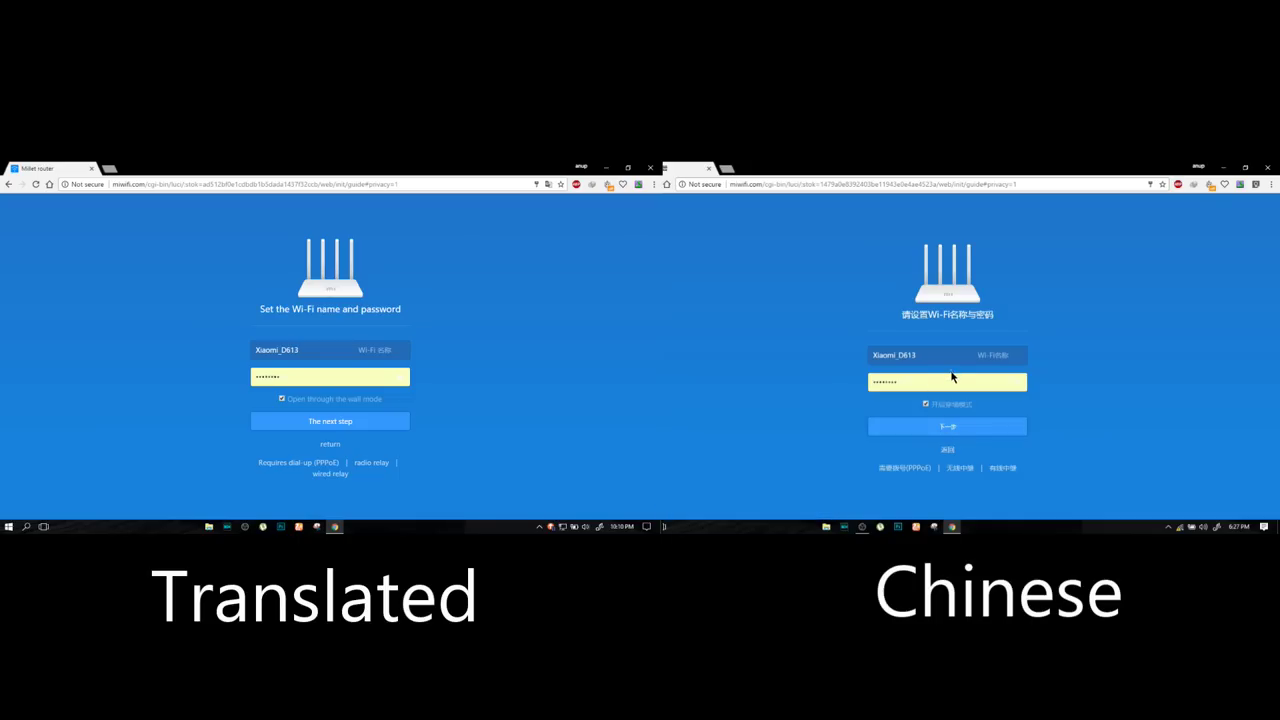
left_click_drag(920, 382, 852, 388)
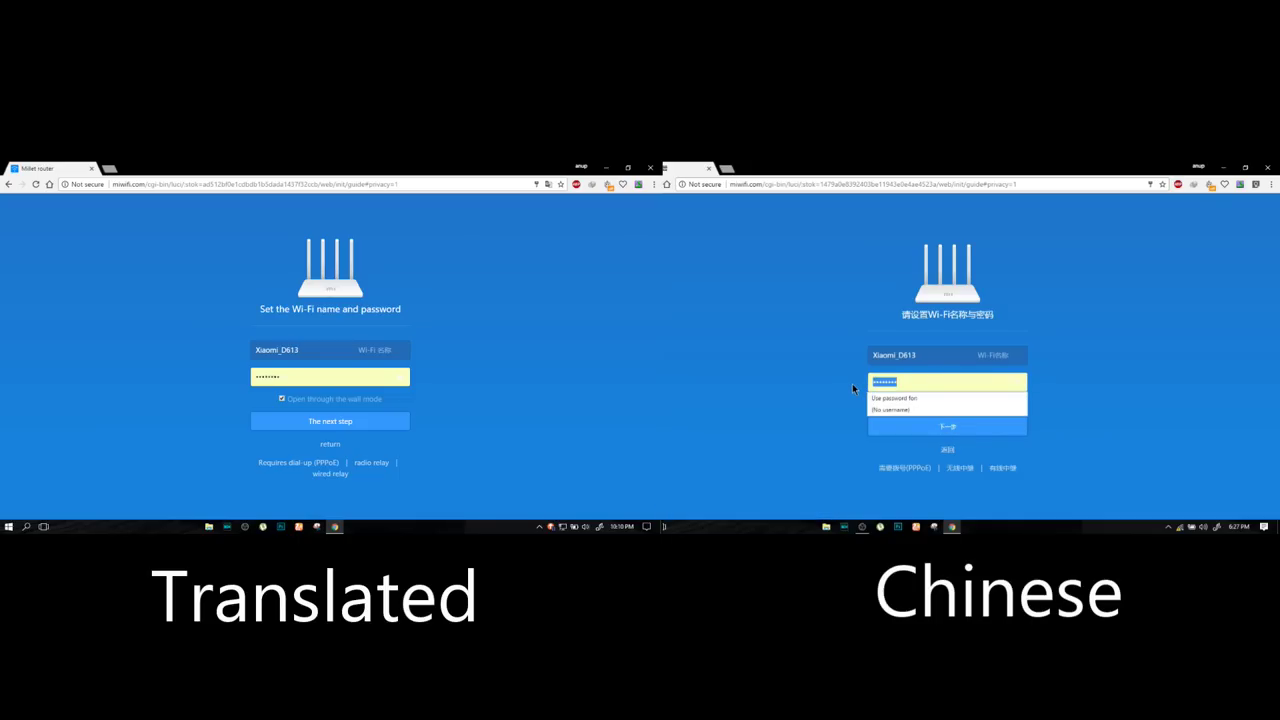
key("BackSpace")
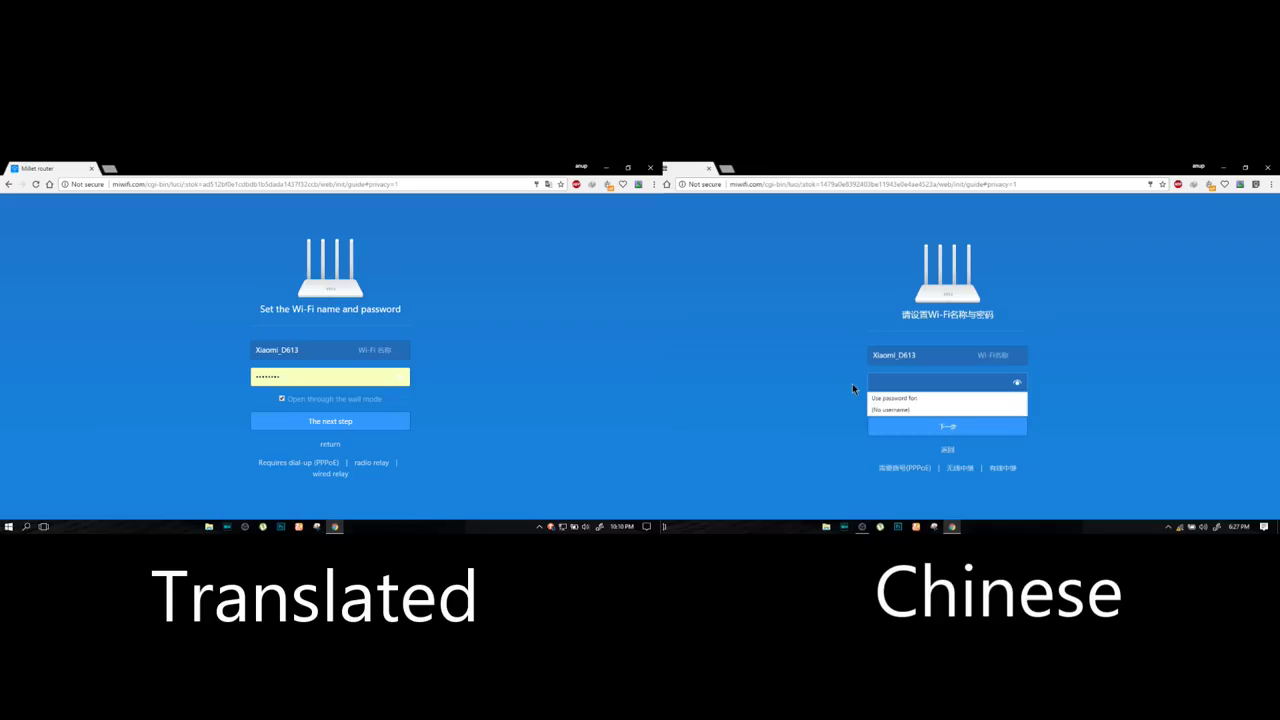
type("1234")
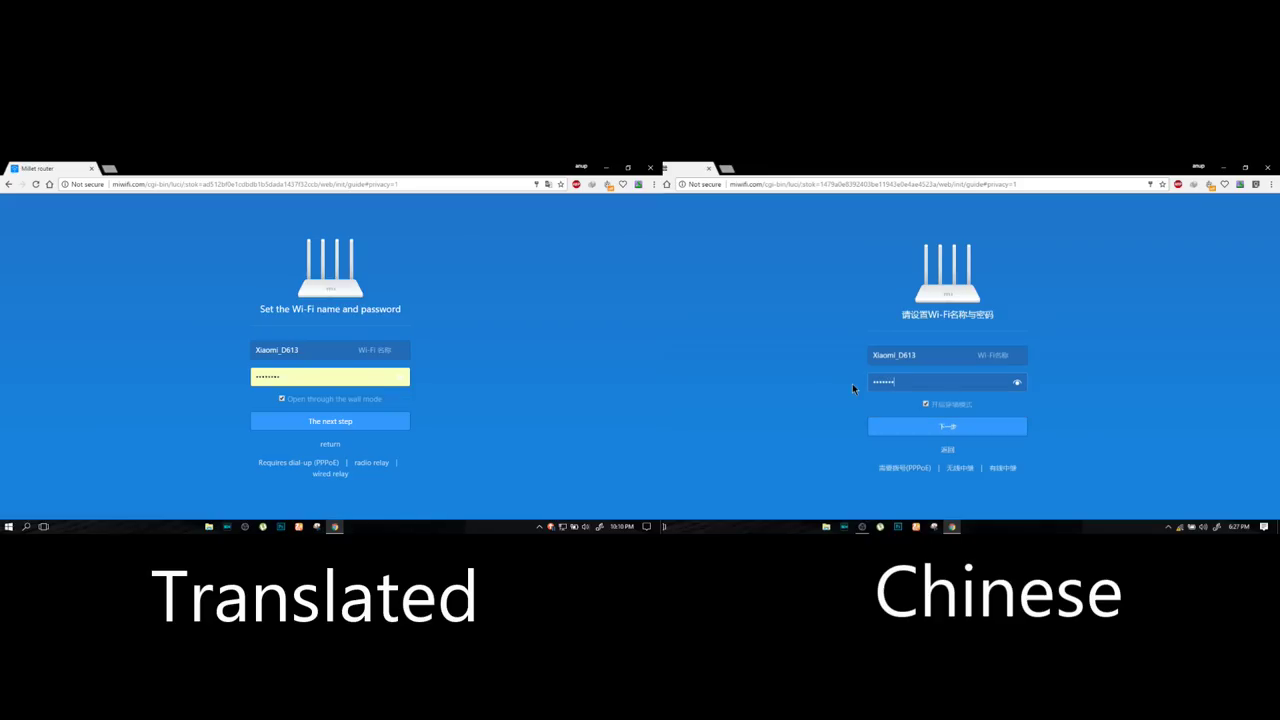
type("567890")
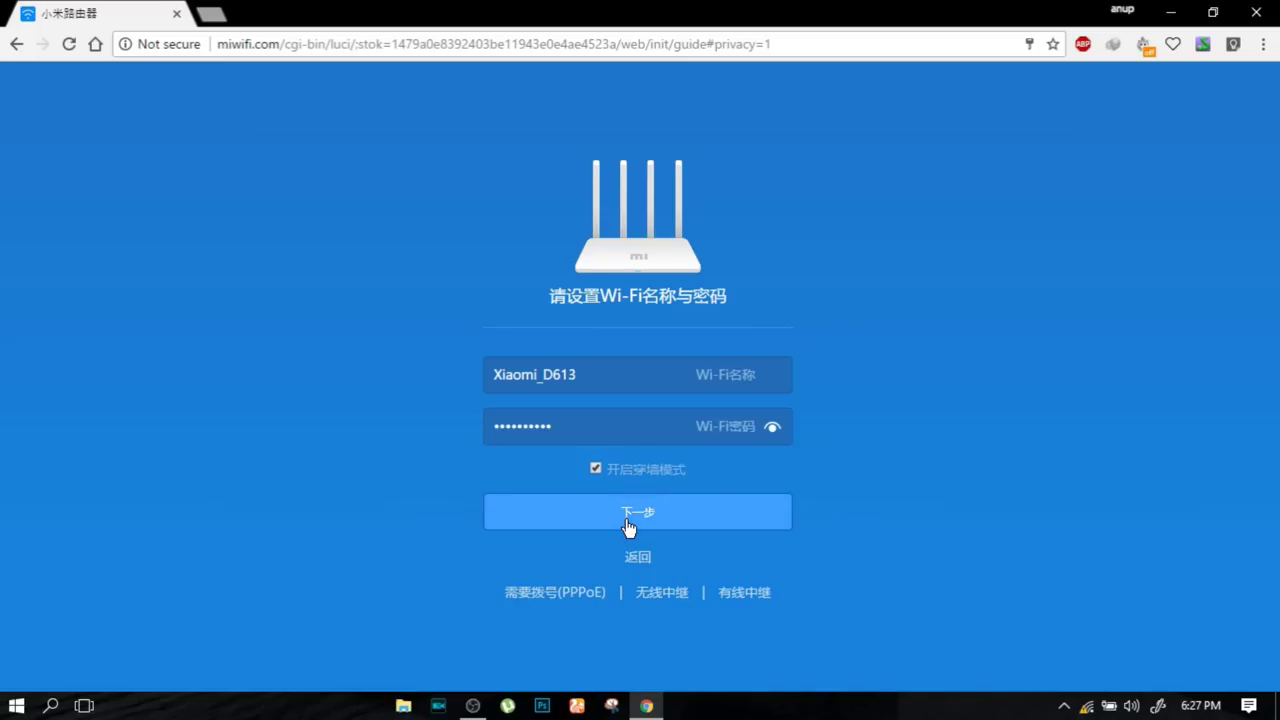
- Submit the Wi-Fi settings, make the admin password match the Wi-Fi password, and finish setup
left_click(944, 431)
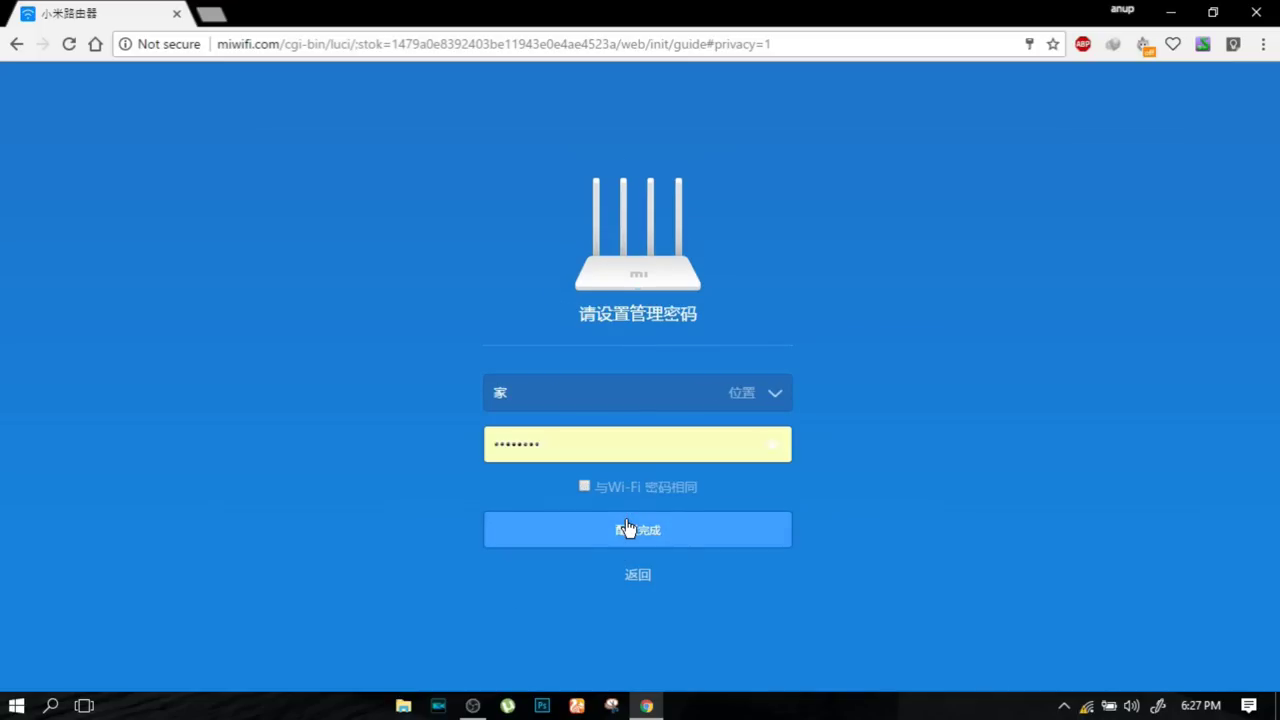
left_click(585, 486)
left_click_drag(591, 446, 480, 458)
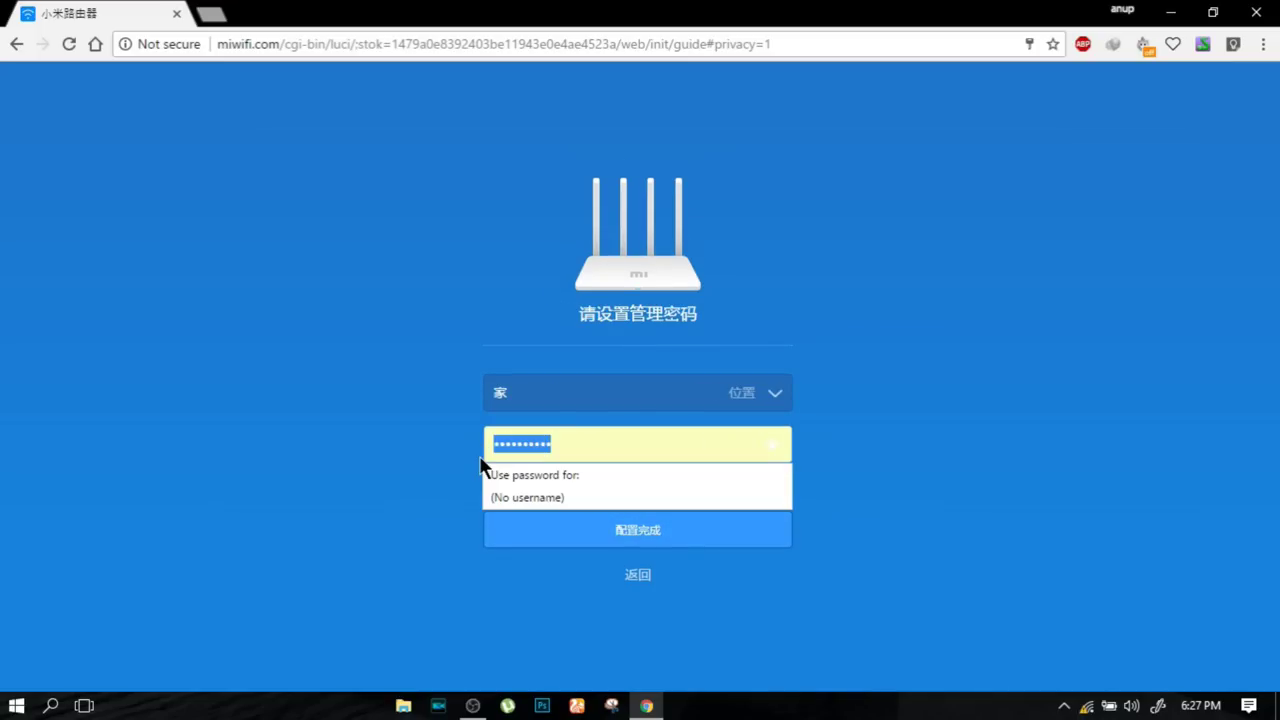
type("1234567890")
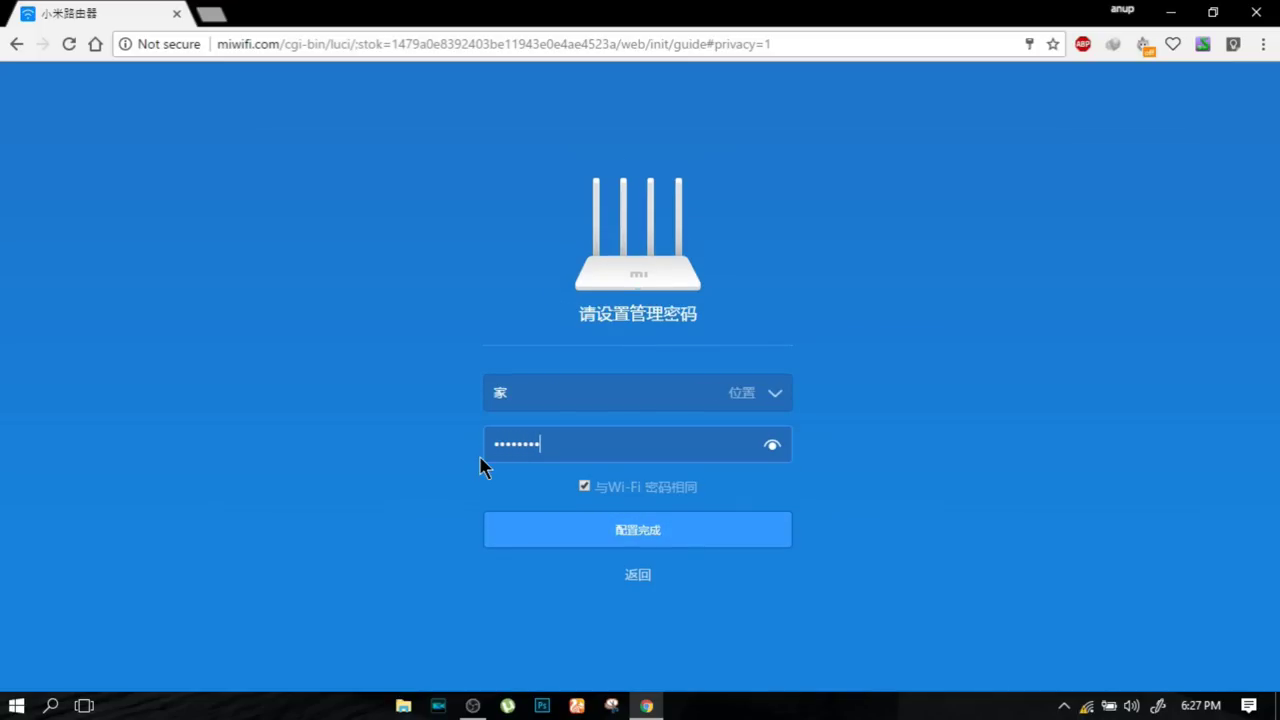
left_click(609, 537)
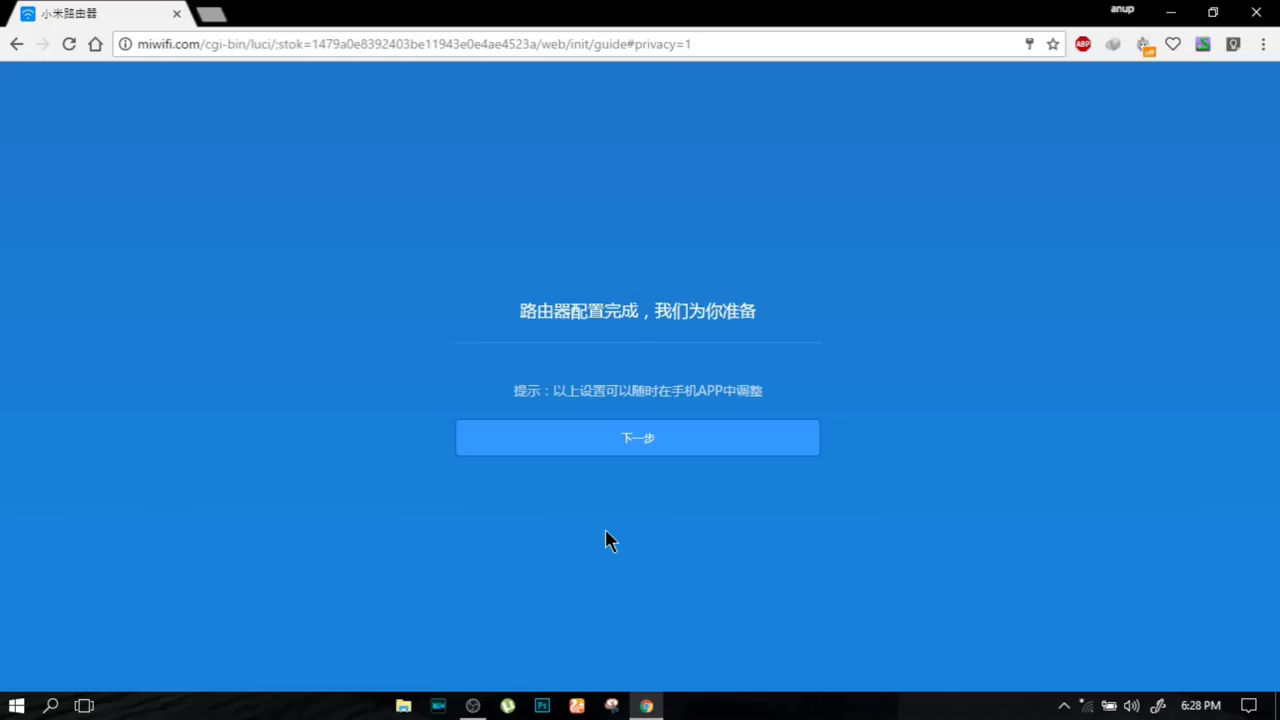
- Connect the PC to Xiaomi_D613 from the Windows Wi-Fi flyout using the new security key
left_click(1087, 705)
left_click(995, 195)
left_click(1190, 268)
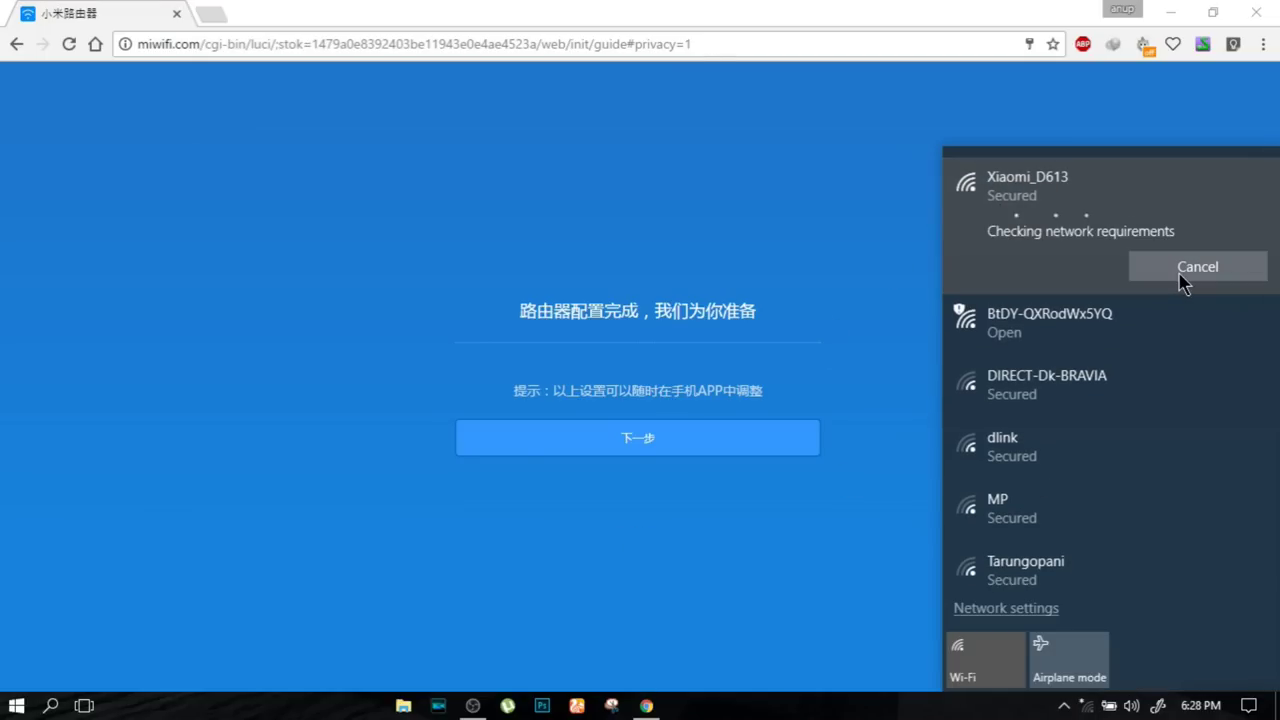
left_click(1027, 254)
type("•••")
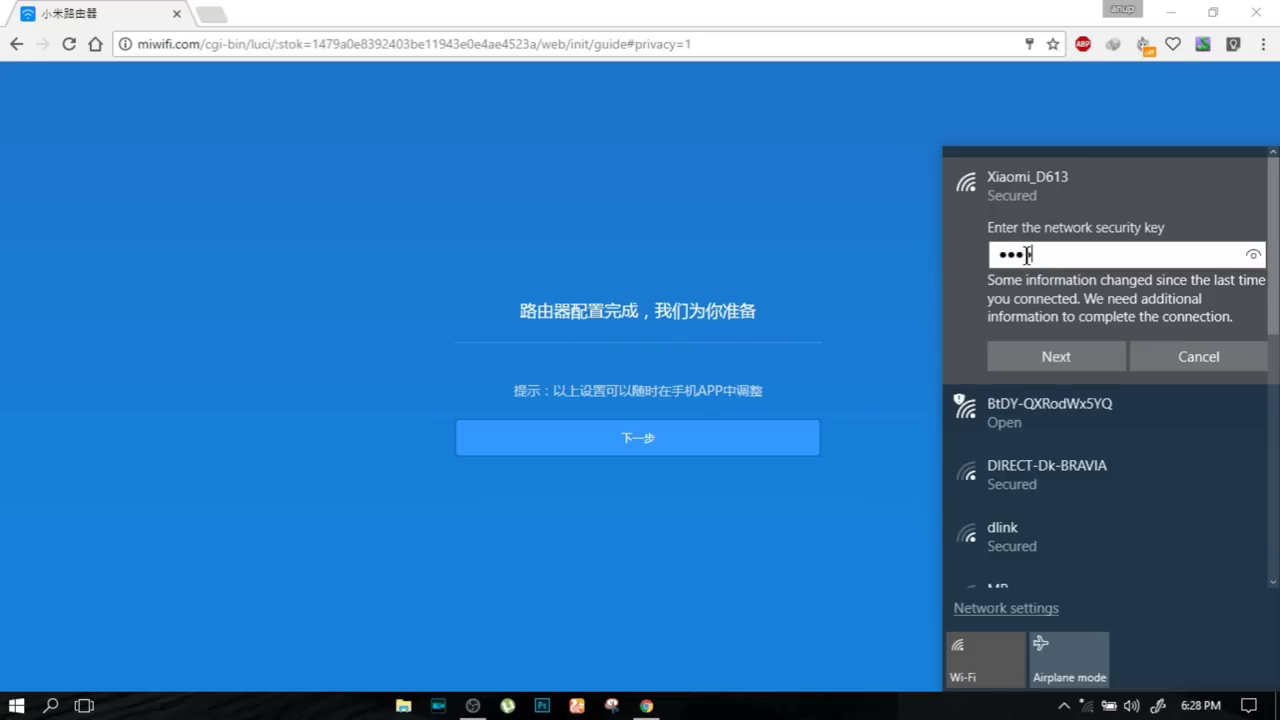
type("••••••")
key("ctrl+a")
type("••••••••••")
left_click(1062, 356)
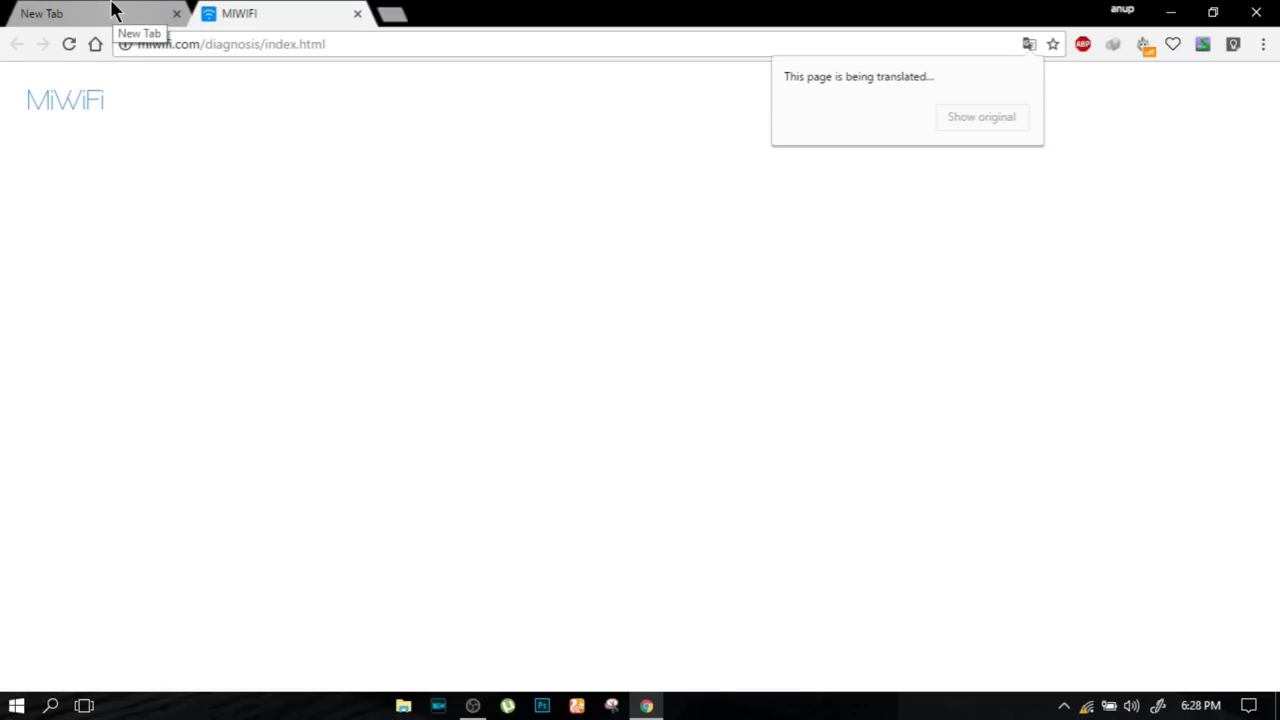
- Close the extra tab, run the router's network diagnosis, and open a new browser tab
middle_click(112, 12)
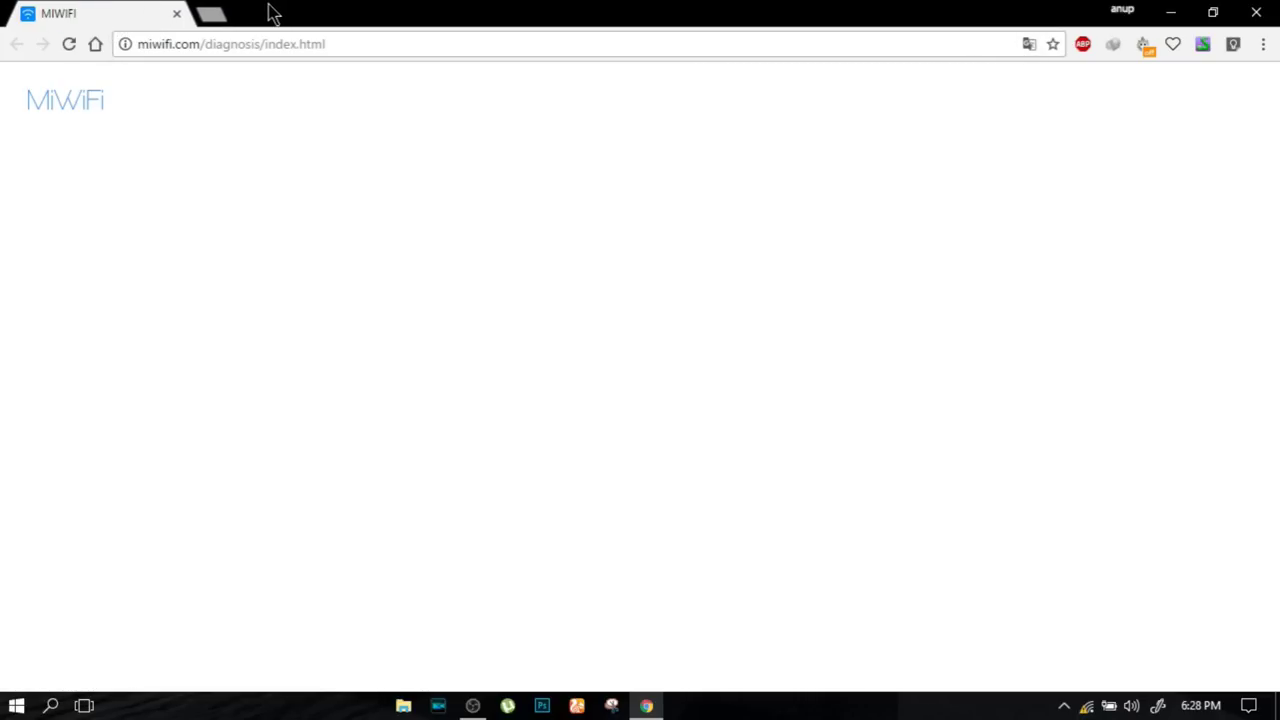
left_click(626, 434)
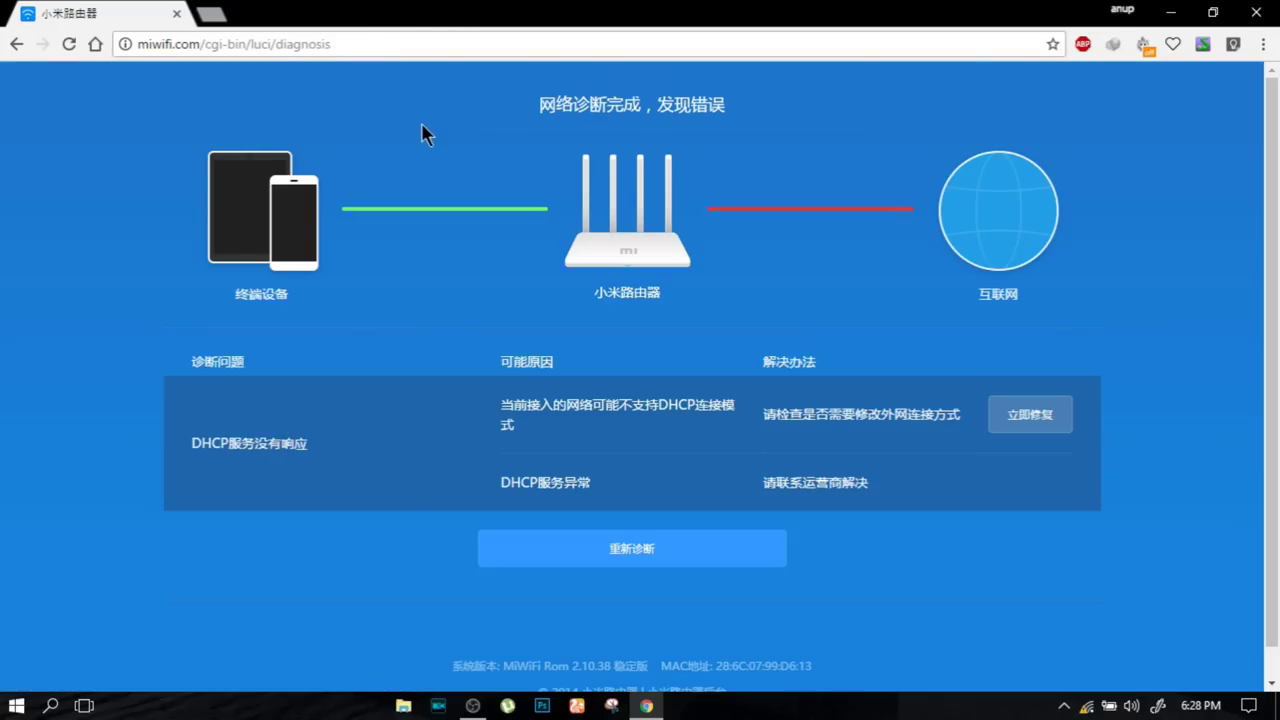
left_click(211, 14)
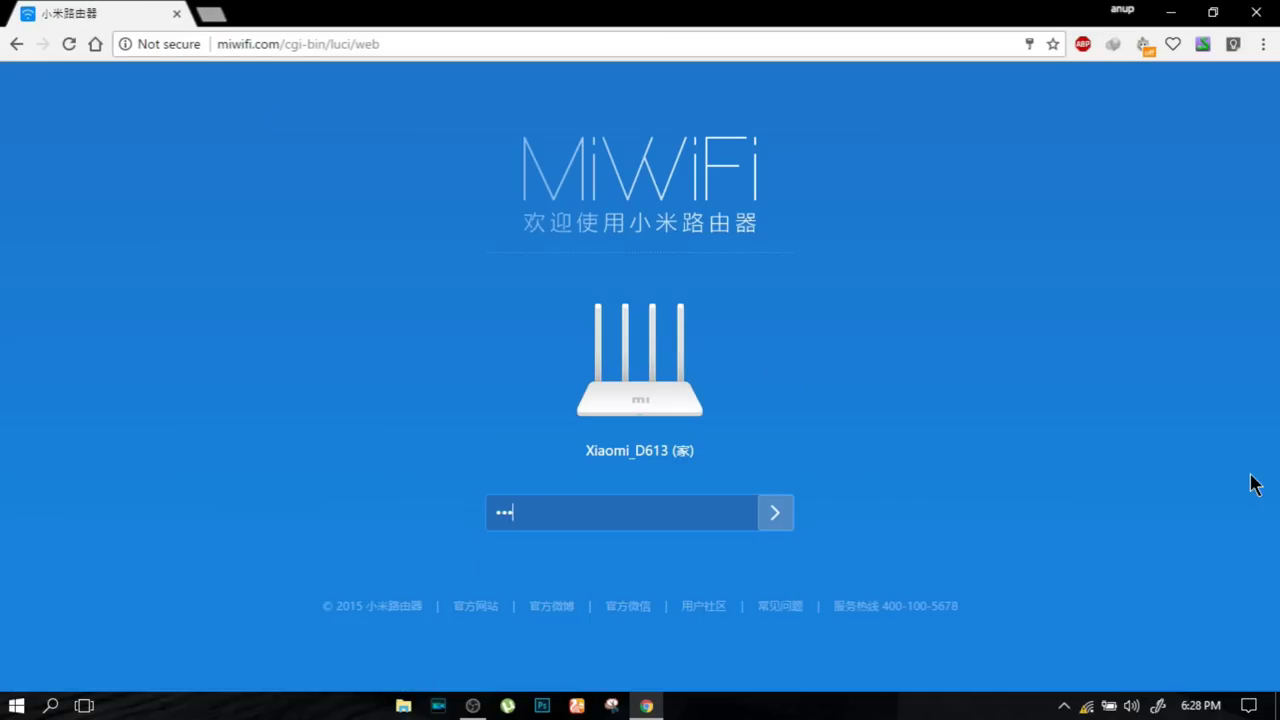
- Log in at miwifi.com with the admin password, save it, and dismiss the 推荐设置 prompt
type("**")
key("Return")
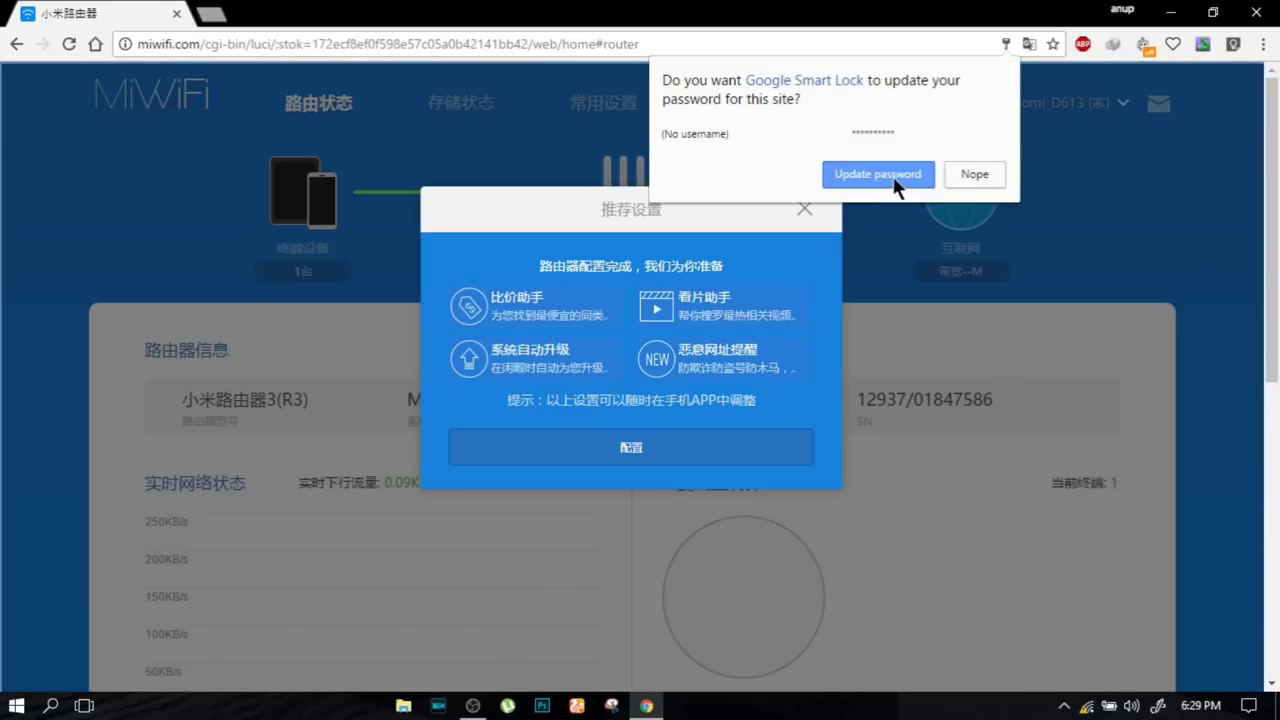
left_click(894, 177)
left_click(805, 210)
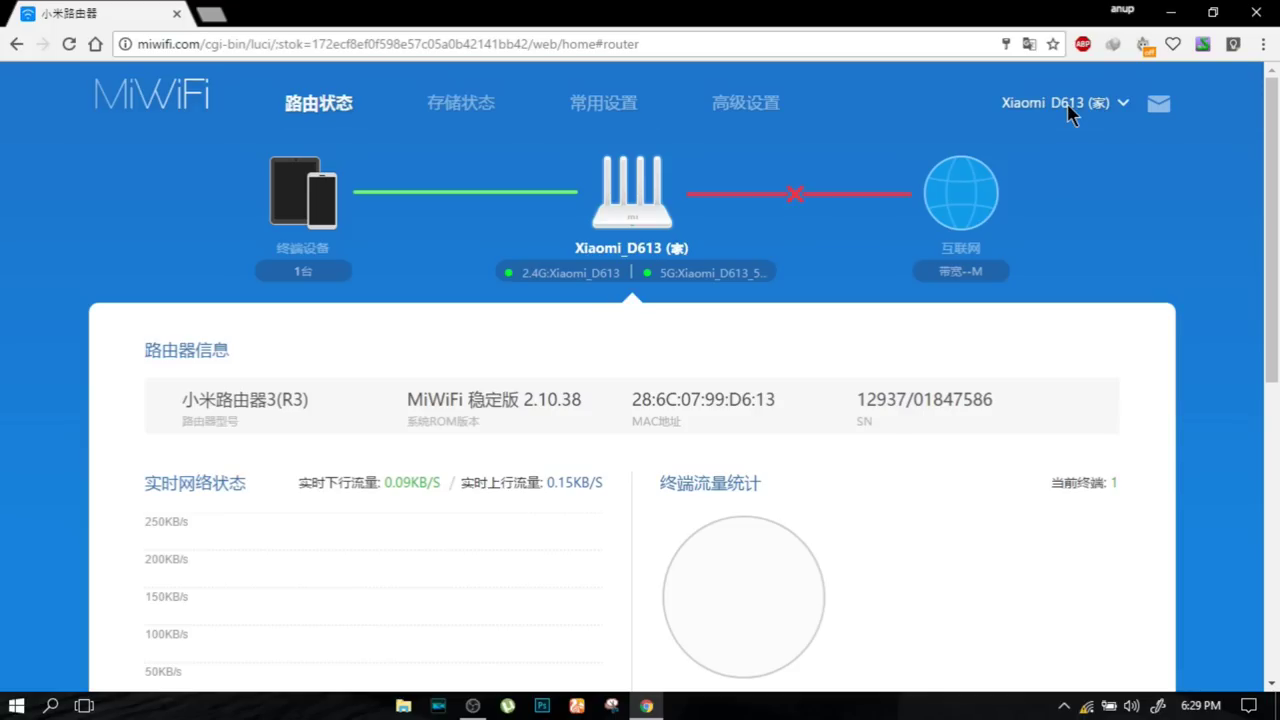
- Set the system language to English under 设置系统语言 on the 系统升级 page
left_click(1069, 110)
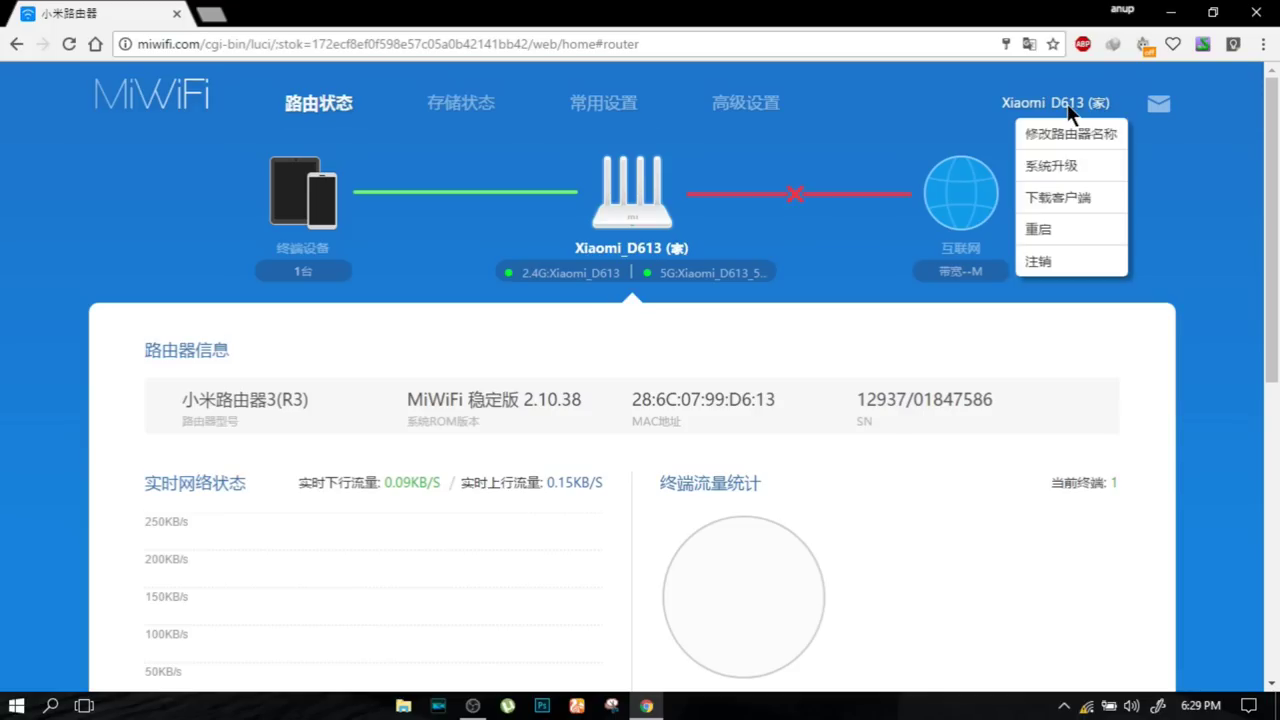
left_click(1068, 168)
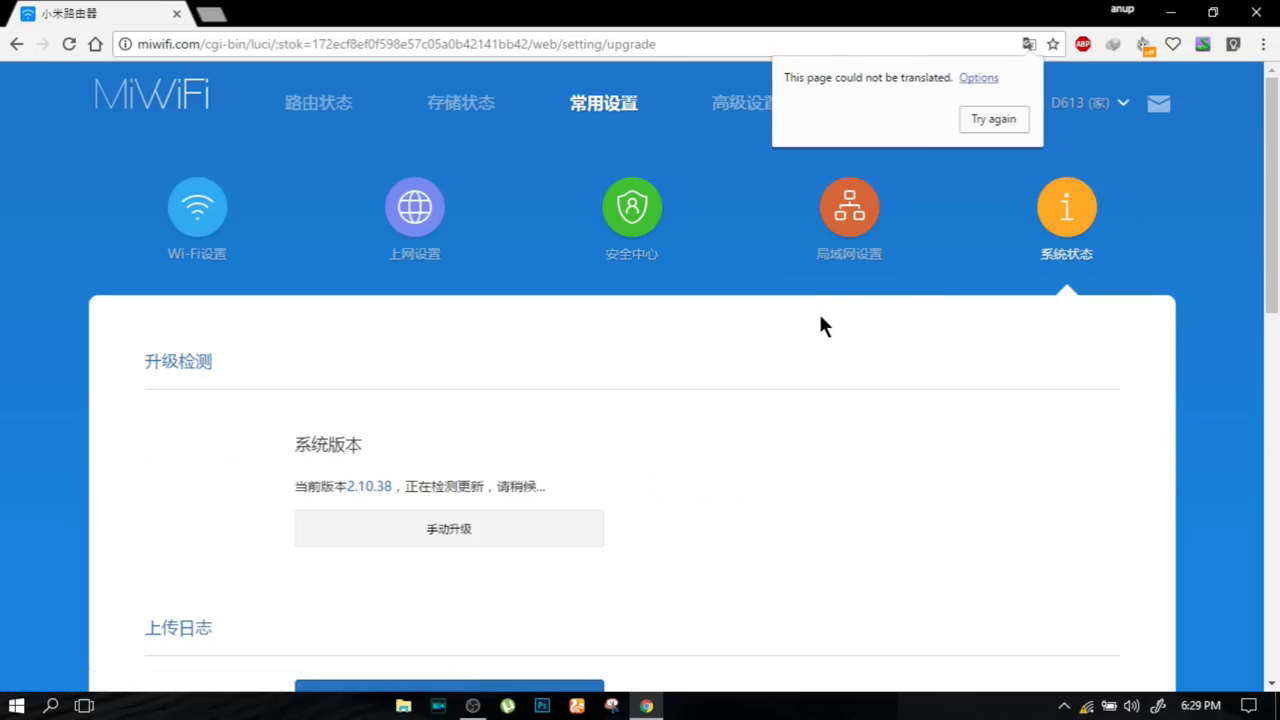
scroll(811, 318, "down", 3)
scroll(420, 310, "down", 2)
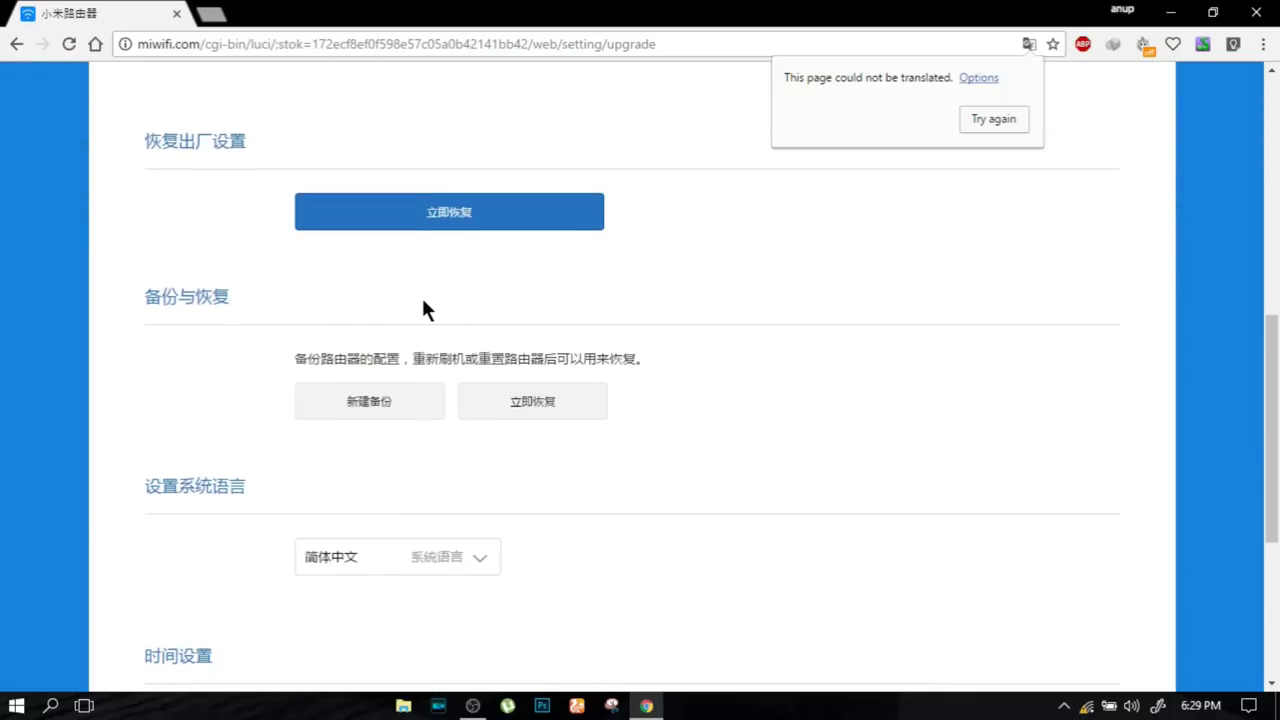
scroll(424, 300, "down", 3)
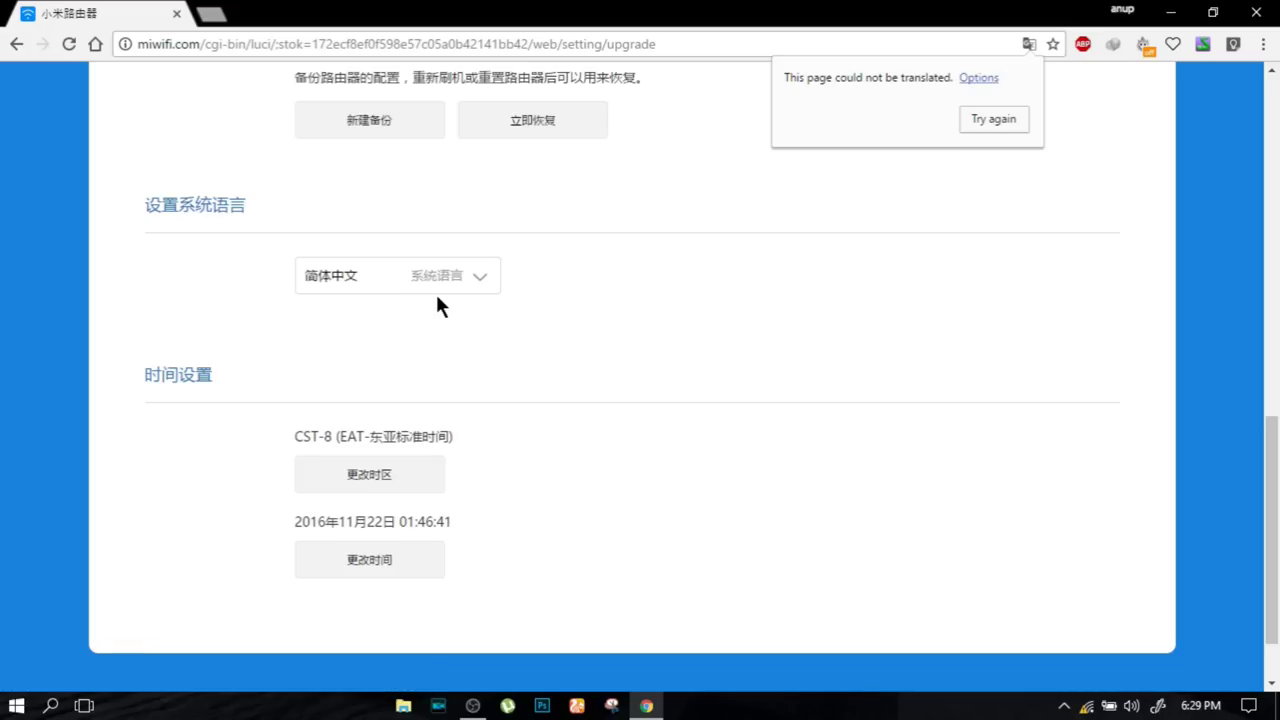
left_click(449, 283)
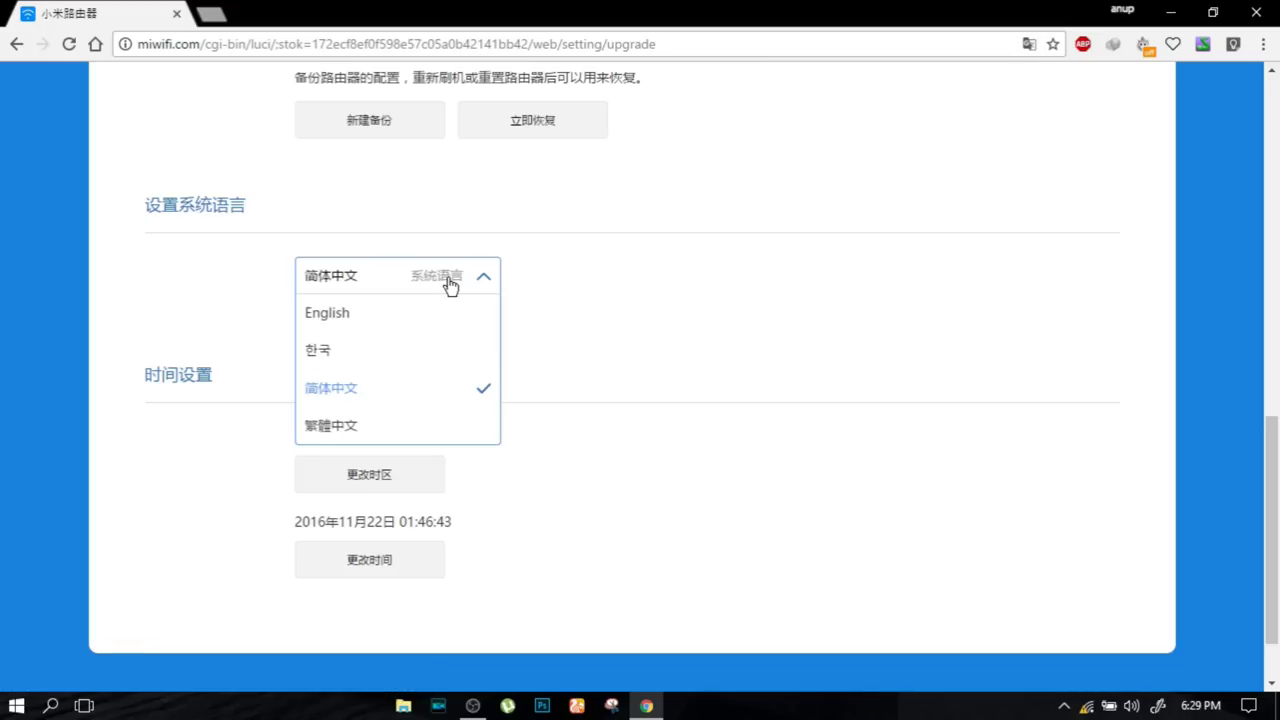
left_click(357, 312)
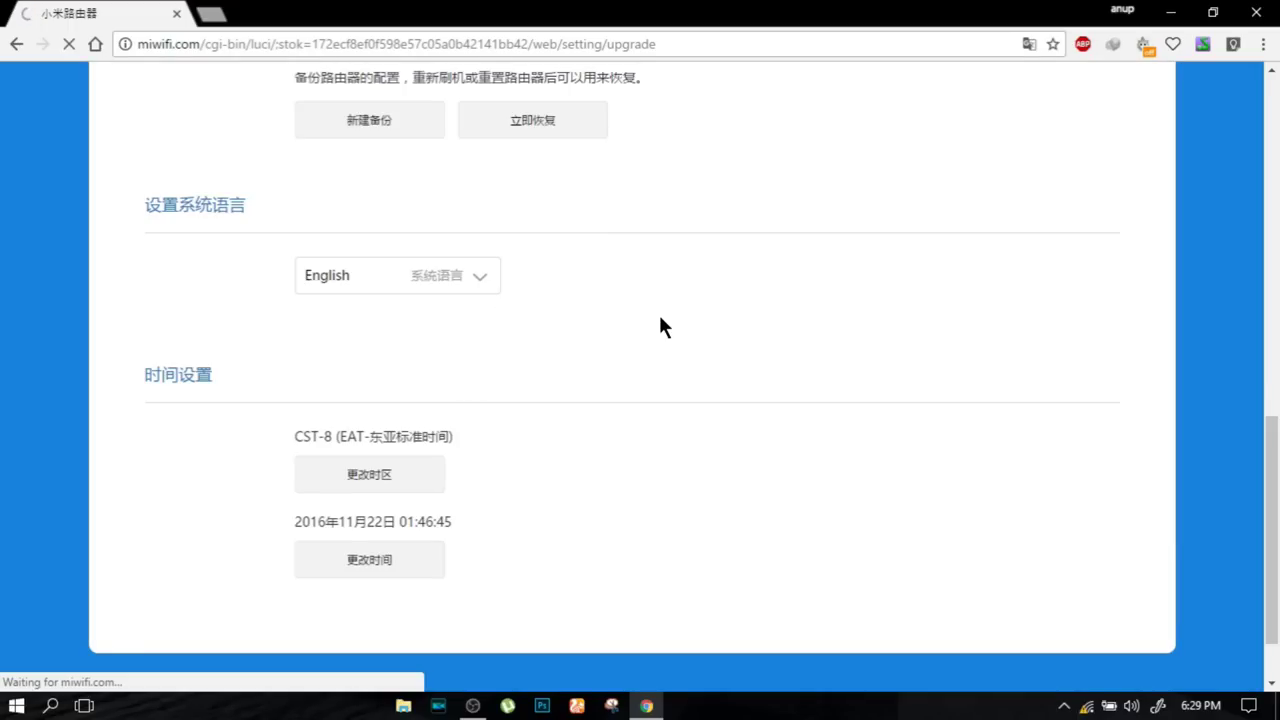
scroll(651, 333, "up", 8)
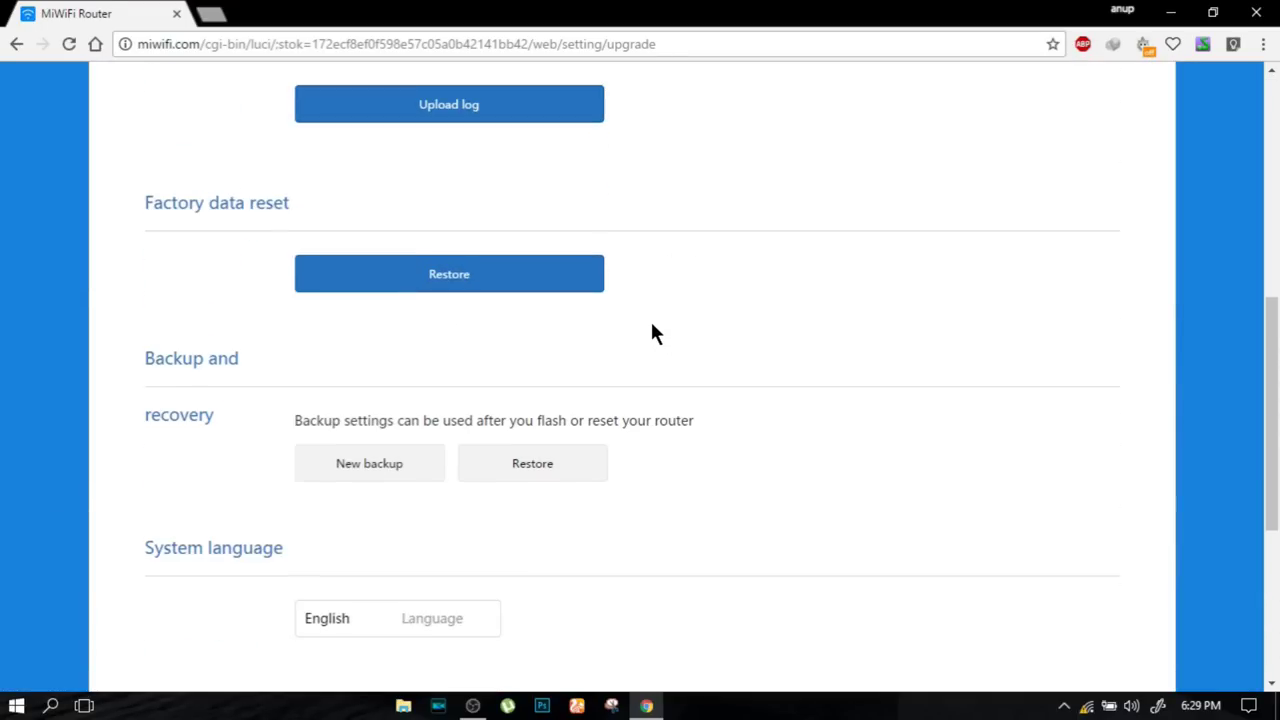
left_click(476, 456)
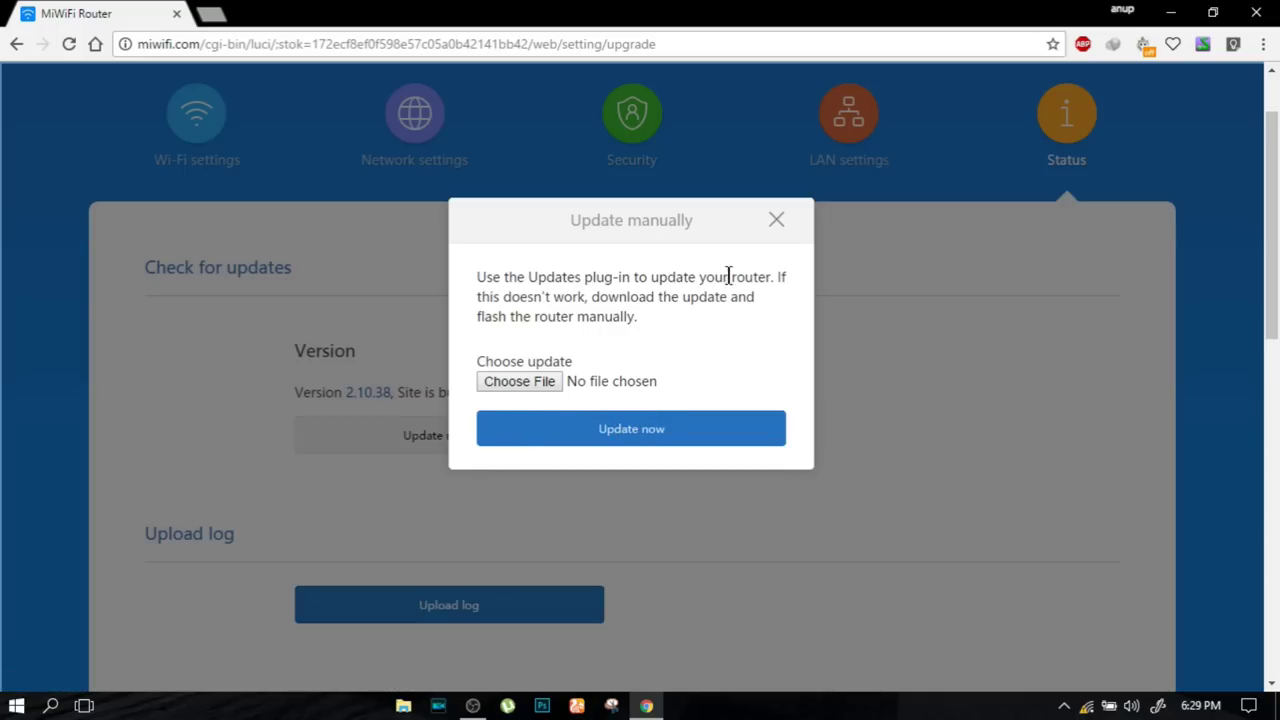
left_click(777, 221)
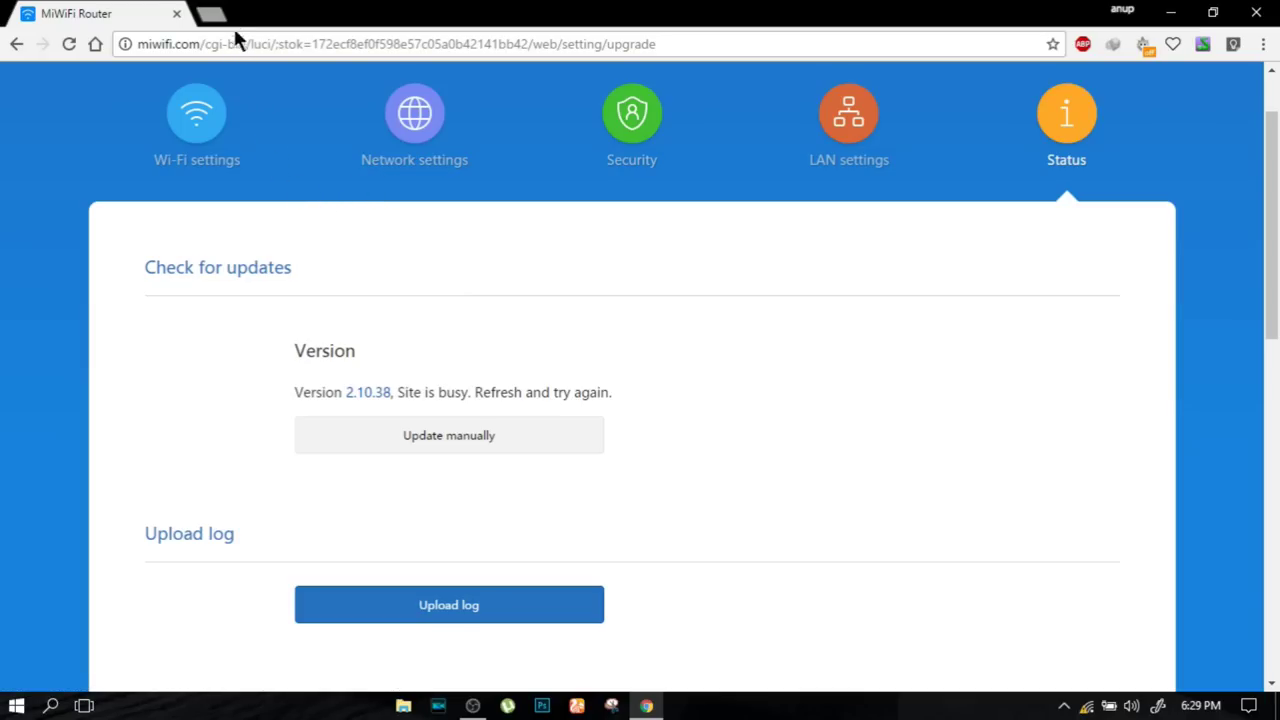
left_click(222, 163)
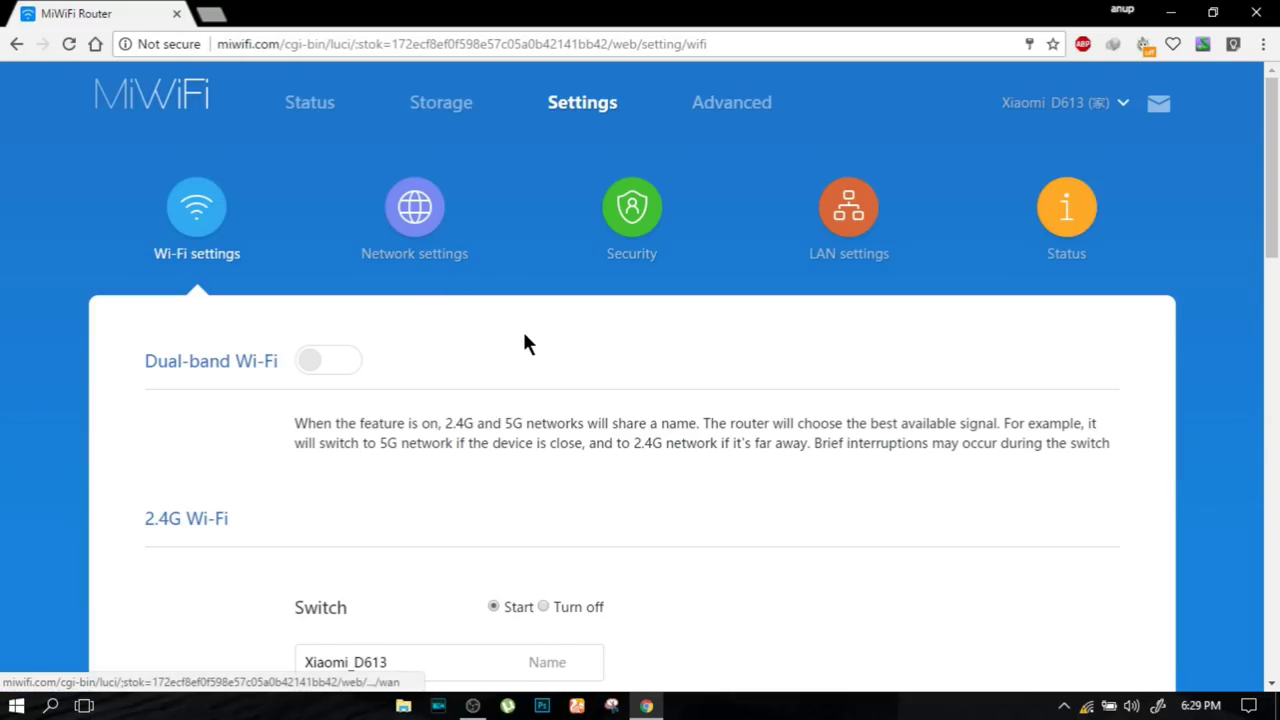
scroll(527, 343, "down", 7)
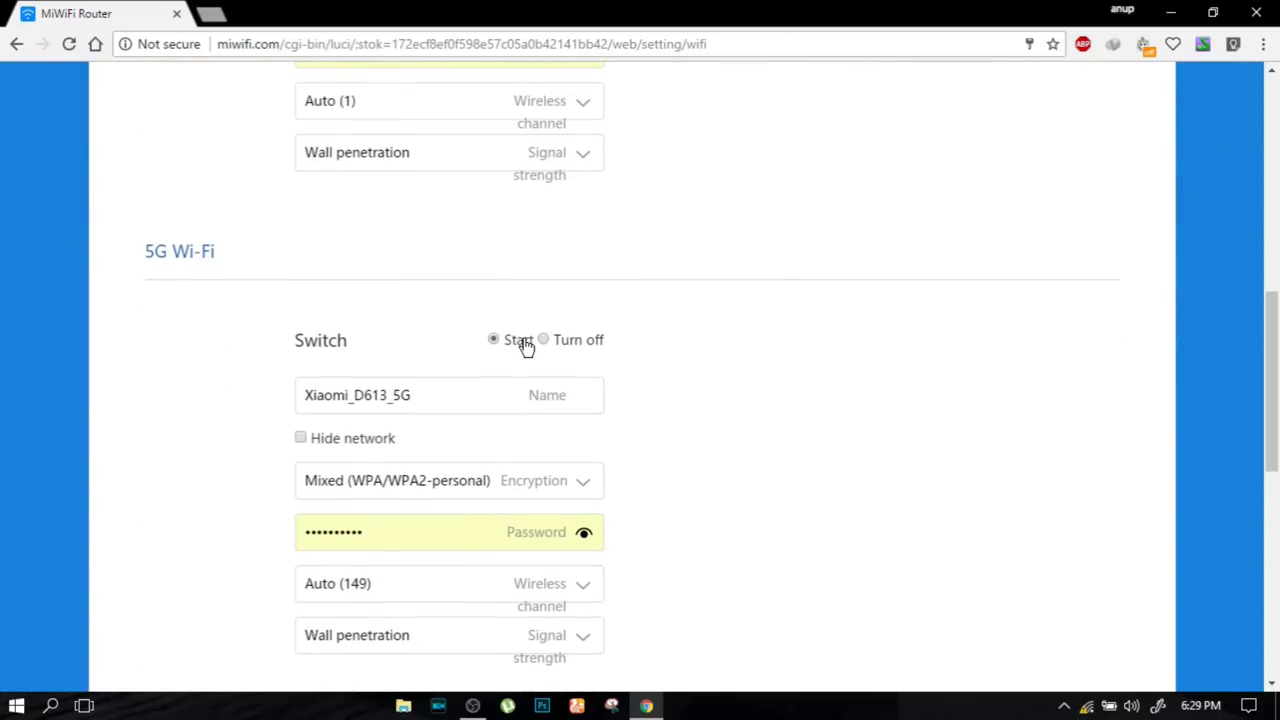
scroll(524, 343, "down", 4)
scroll(524, 343, "up", 7)
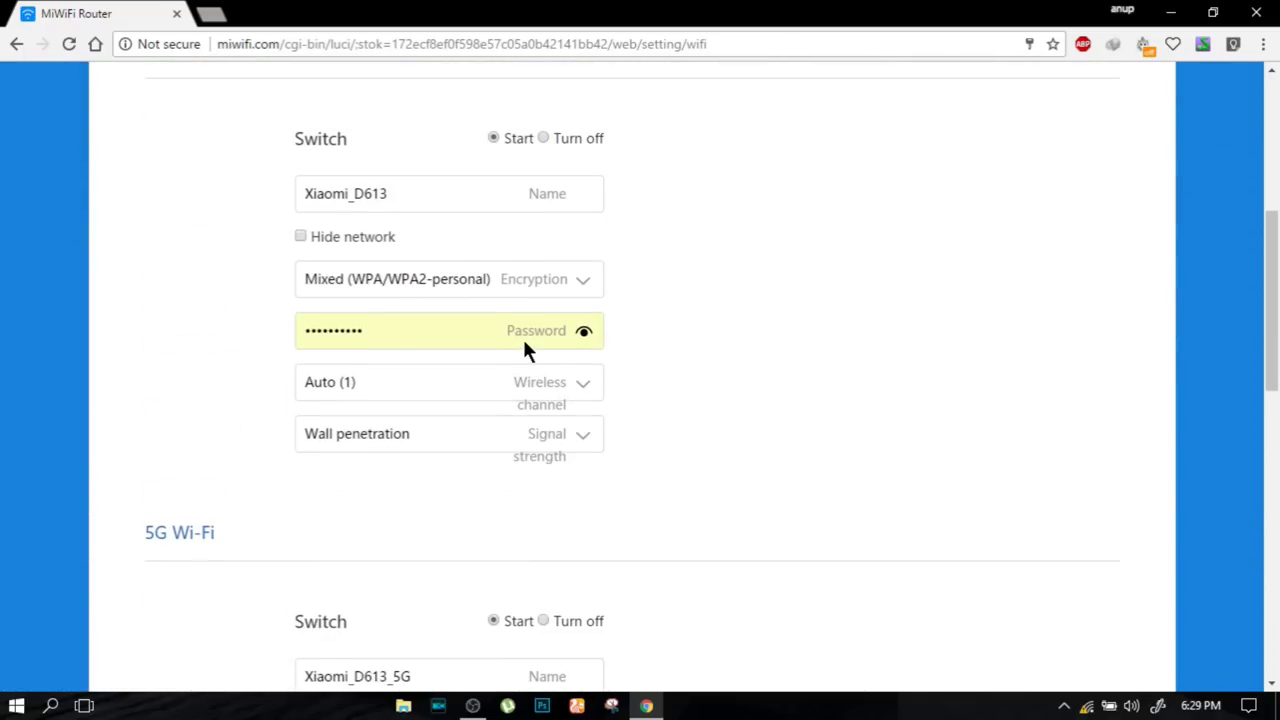
scroll(524, 343, "up", 4)
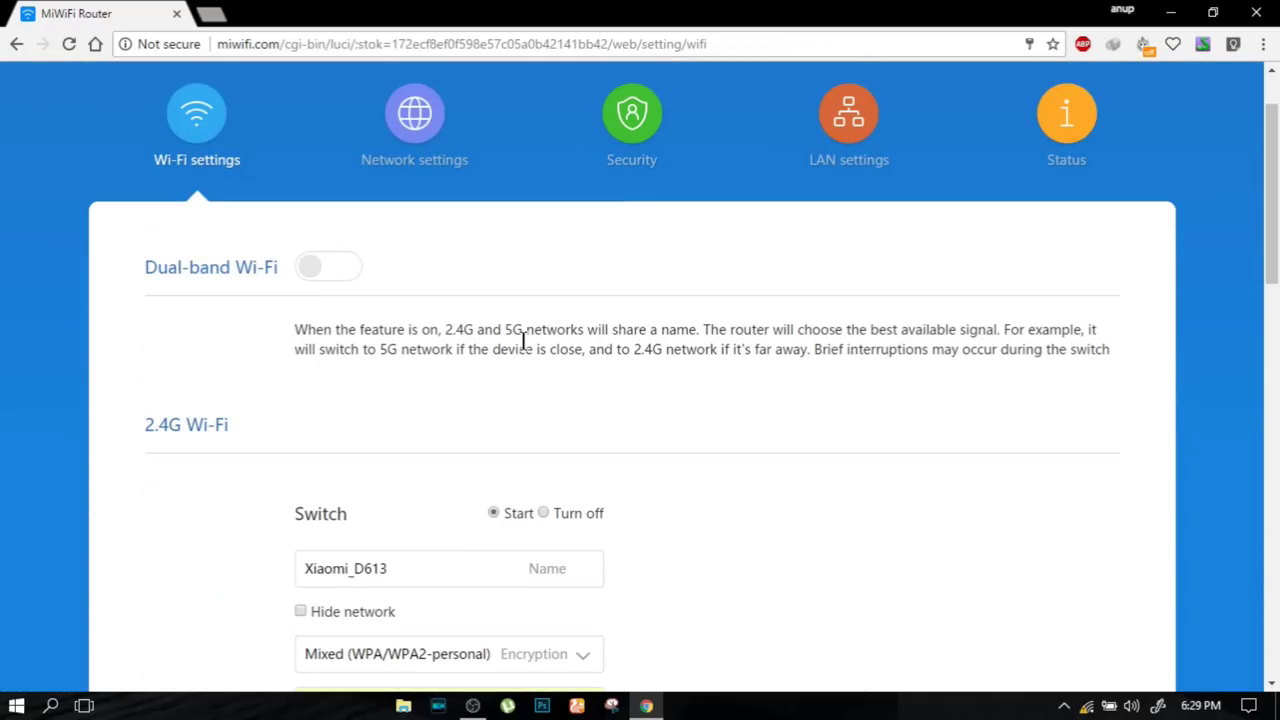
- Set the Network settings connection type to Static IP address and begin entering the IP address
left_click(422, 118)
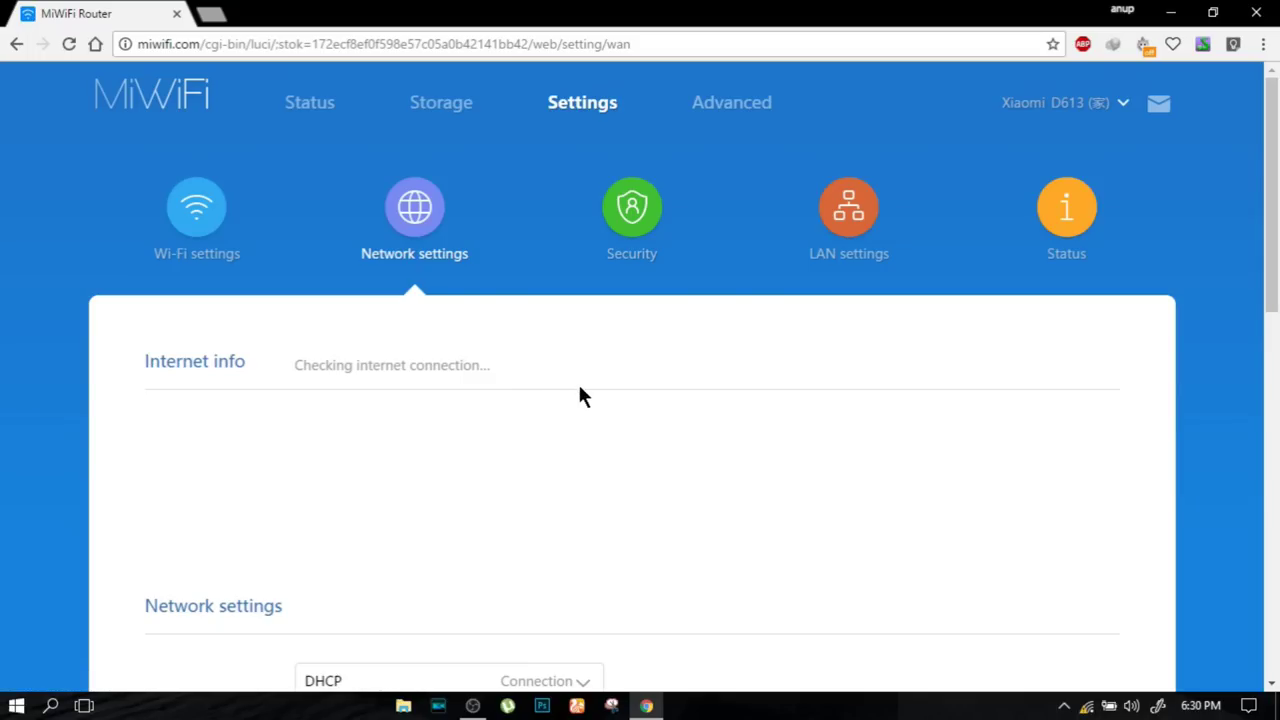
scroll(580, 388, "down", 2)
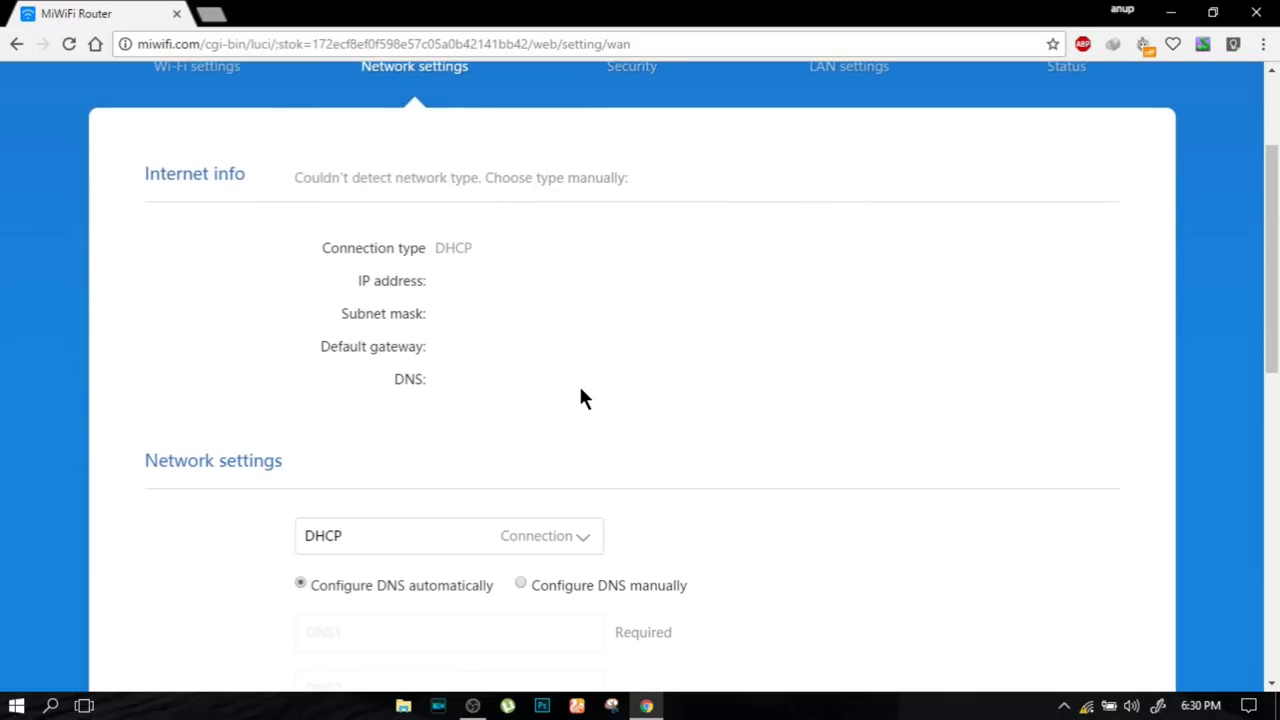
scroll(581, 392, "down", 2)
scroll(560, 375, "down", 1)
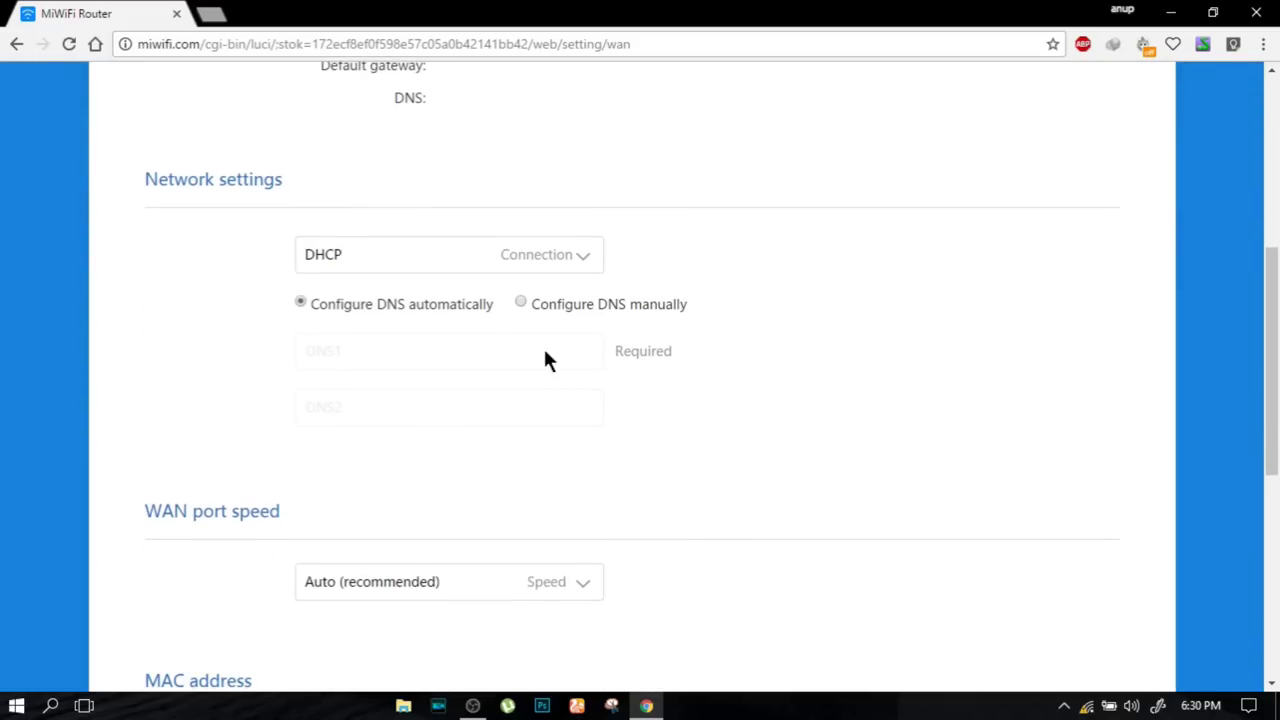
left_click(565, 257)
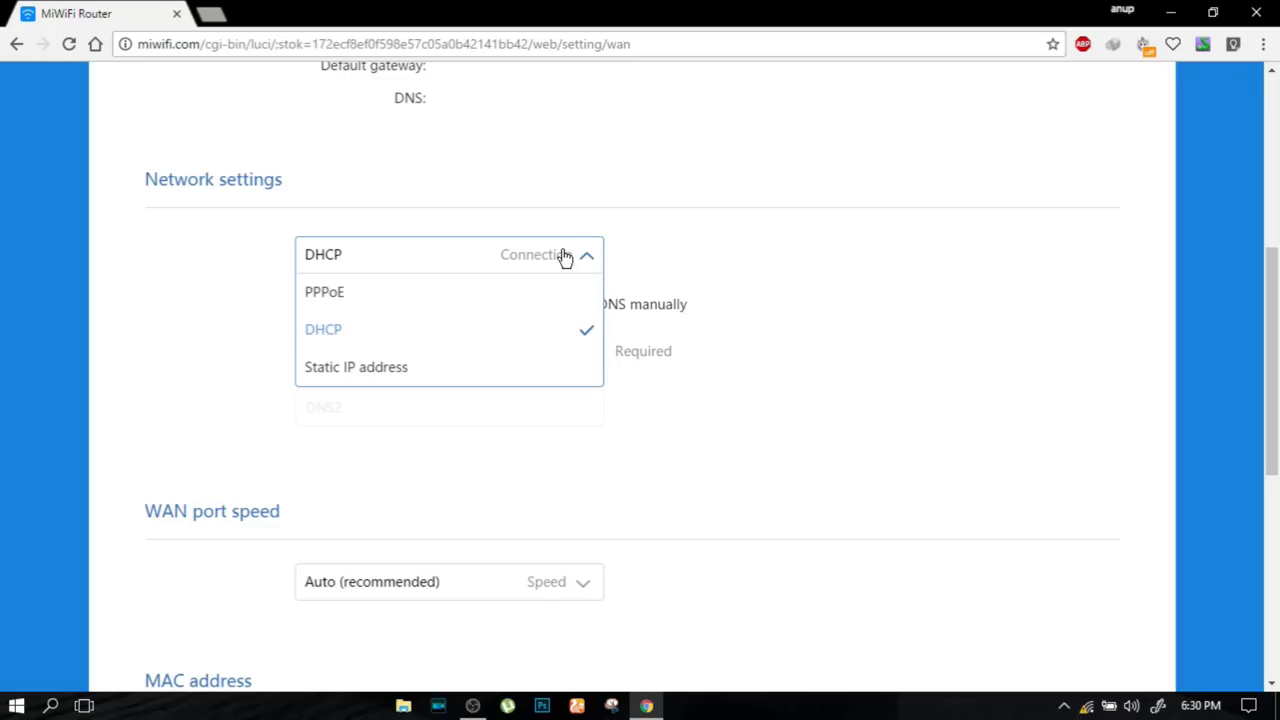
left_click(381, 372)
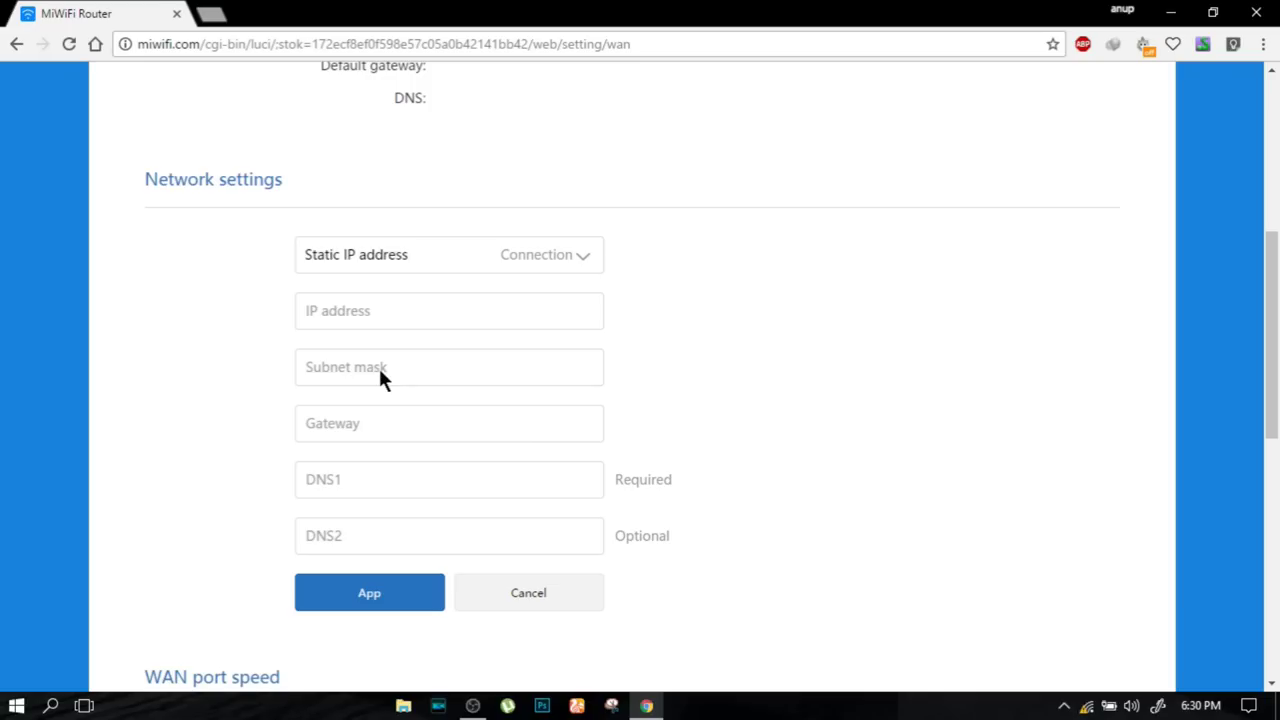
left_click(396, 318)
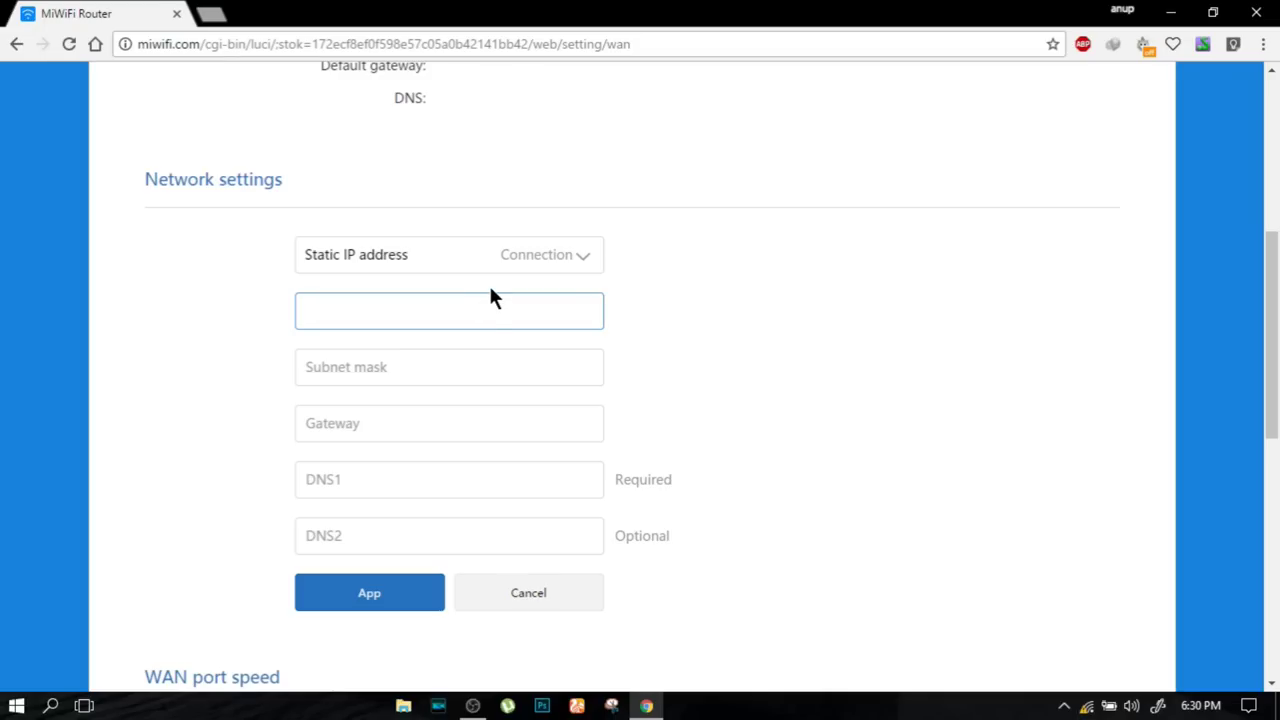
- Open the Network and Sharing Center from the tray icon and list the network adapters
right_click(1065, 710)
left_click(1062, 710)
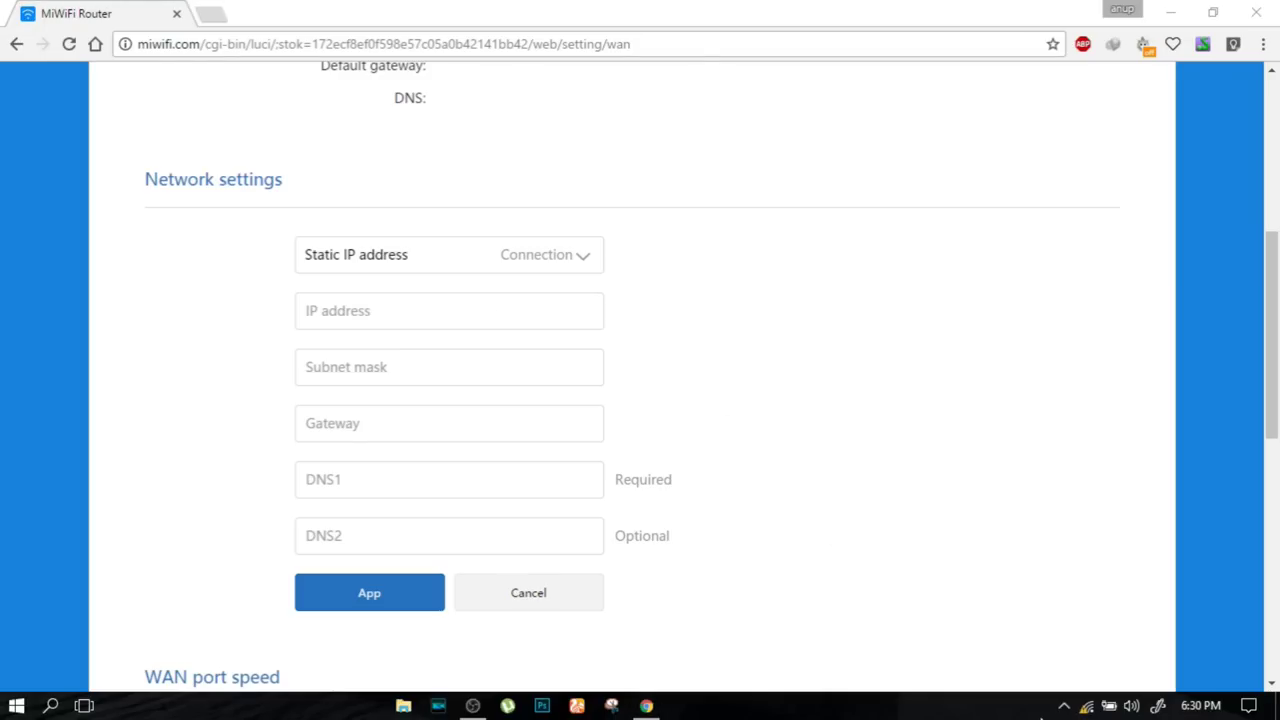
right_click(1087, 708)
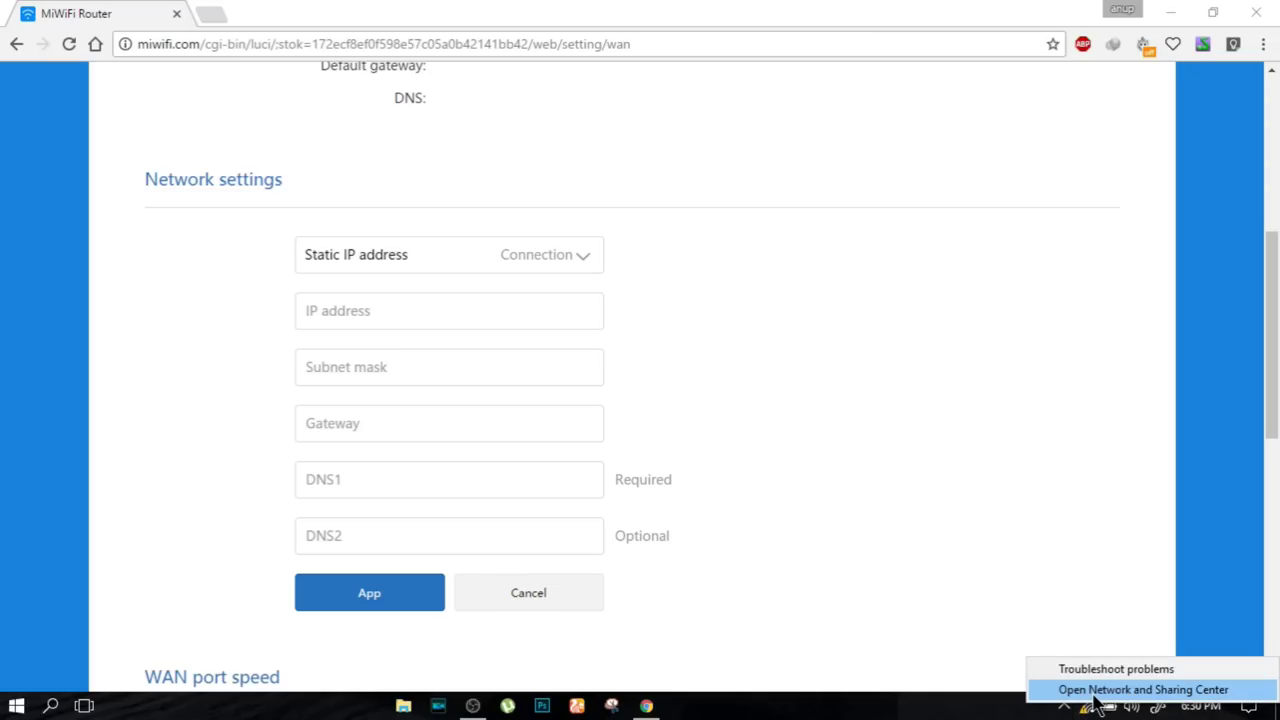
left_click(1094, 692)
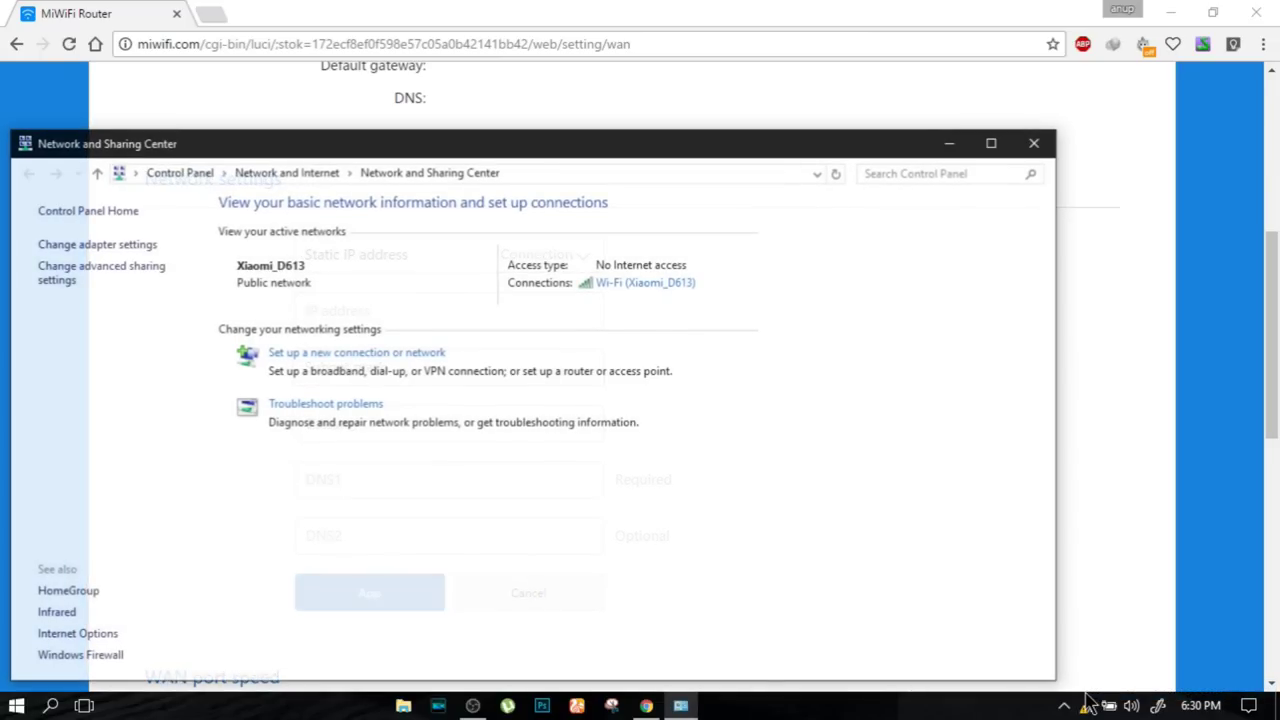
left_click(131, 243)
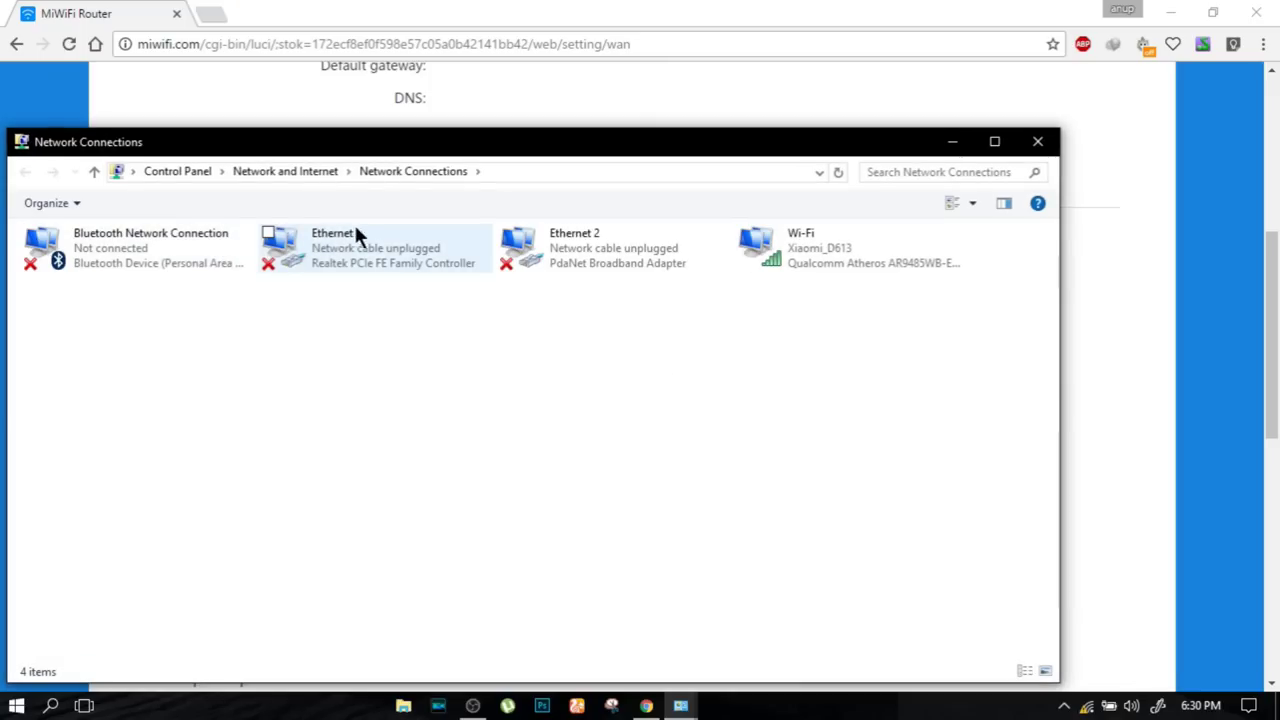
- Open the Ethernet adapter's IPv4 properties and place the router's WAN page beside them
left_click(416, 251)
double_click(414, 242)
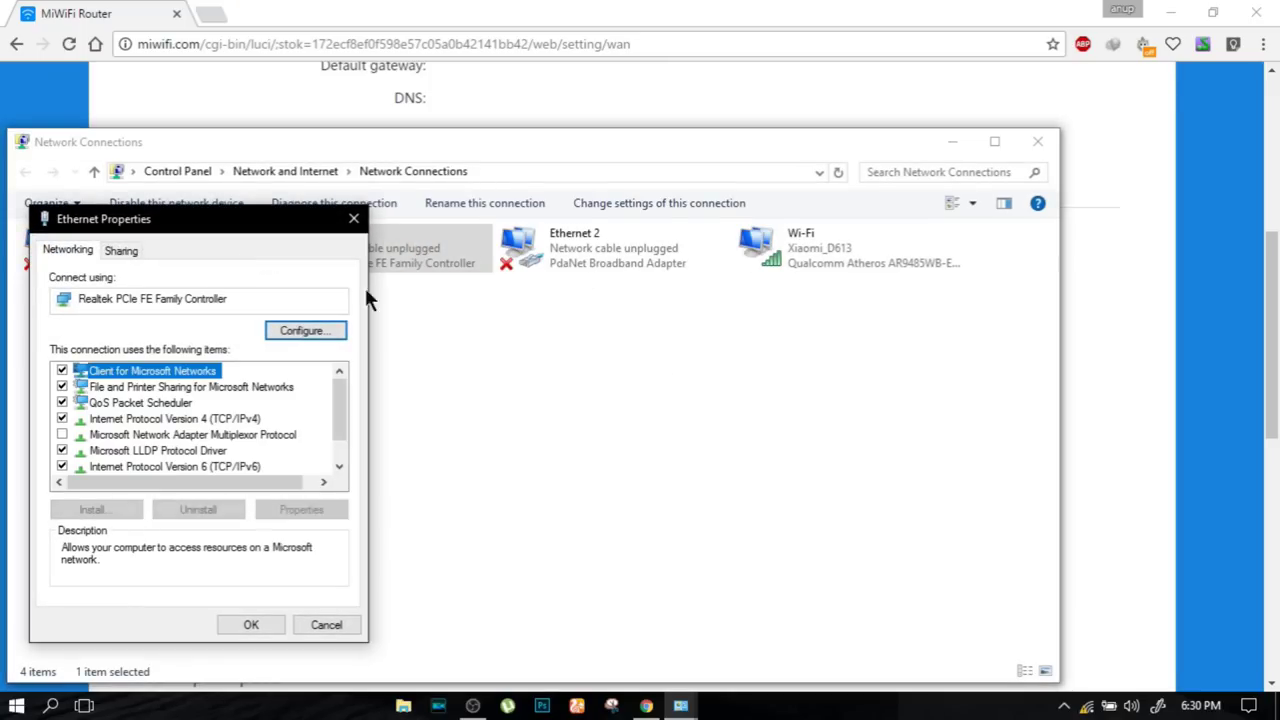
double_click(209, 419)
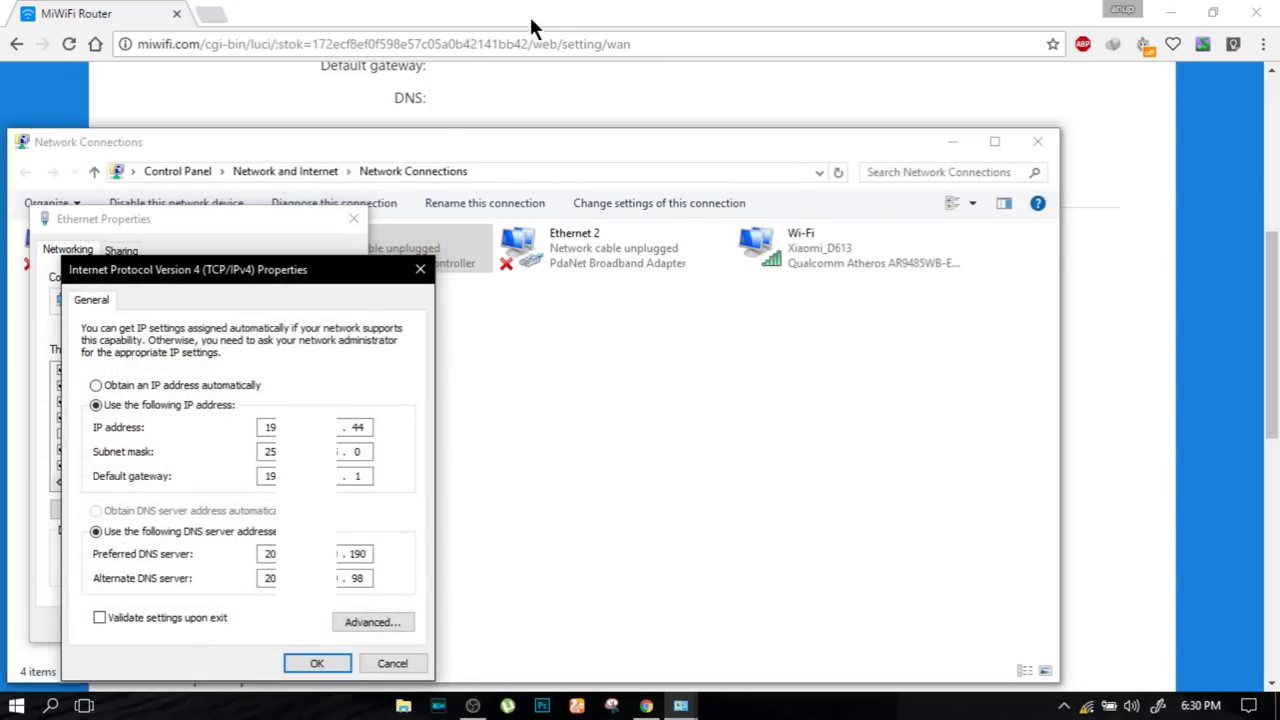
left_click(491, 14)
left_click_drag(491, 14, 900, 72)
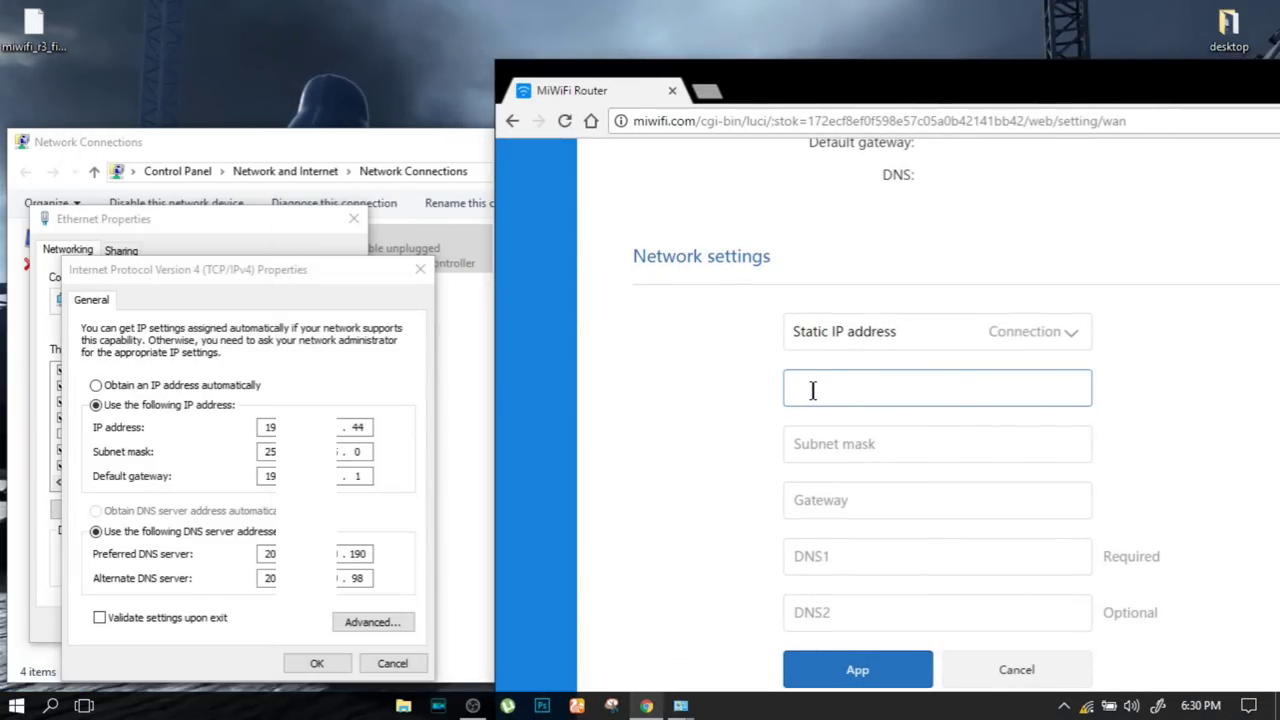
- Enter the static IP 192.168.45.44 and subnet mask 255.255.255.0 in the IPv4 dialog
type("192.1")
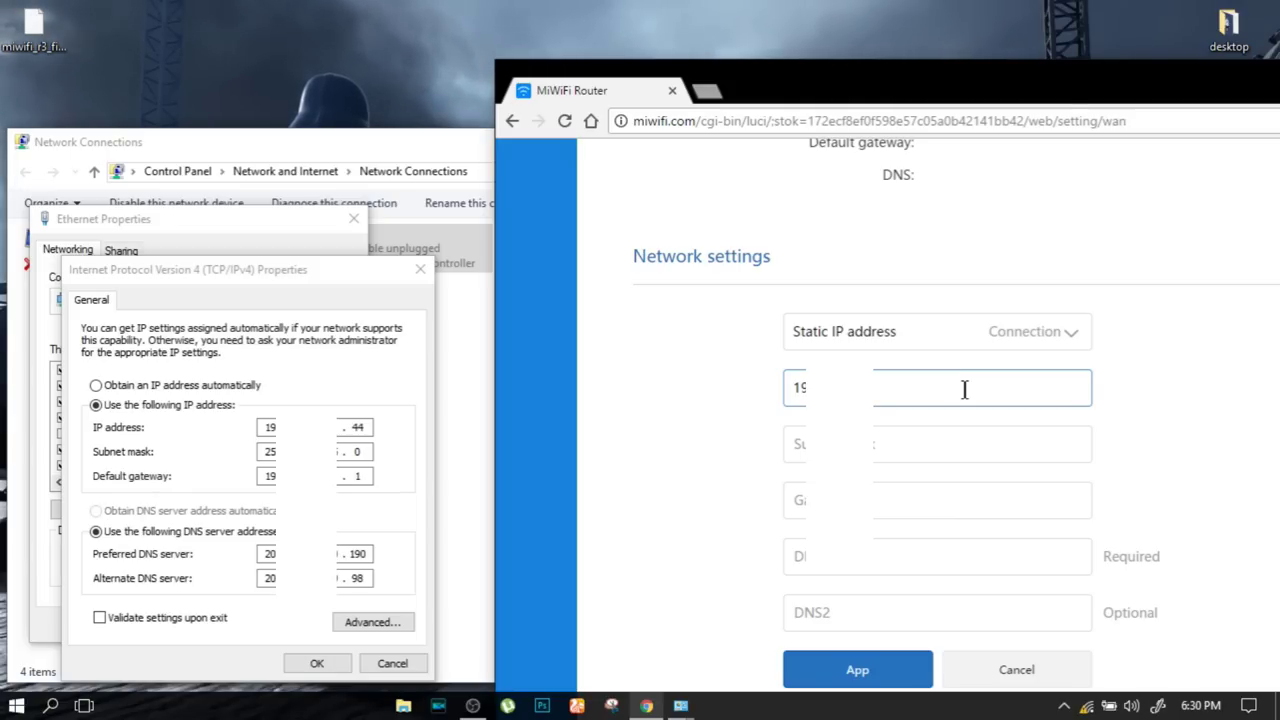
type("4")
key("Tab")
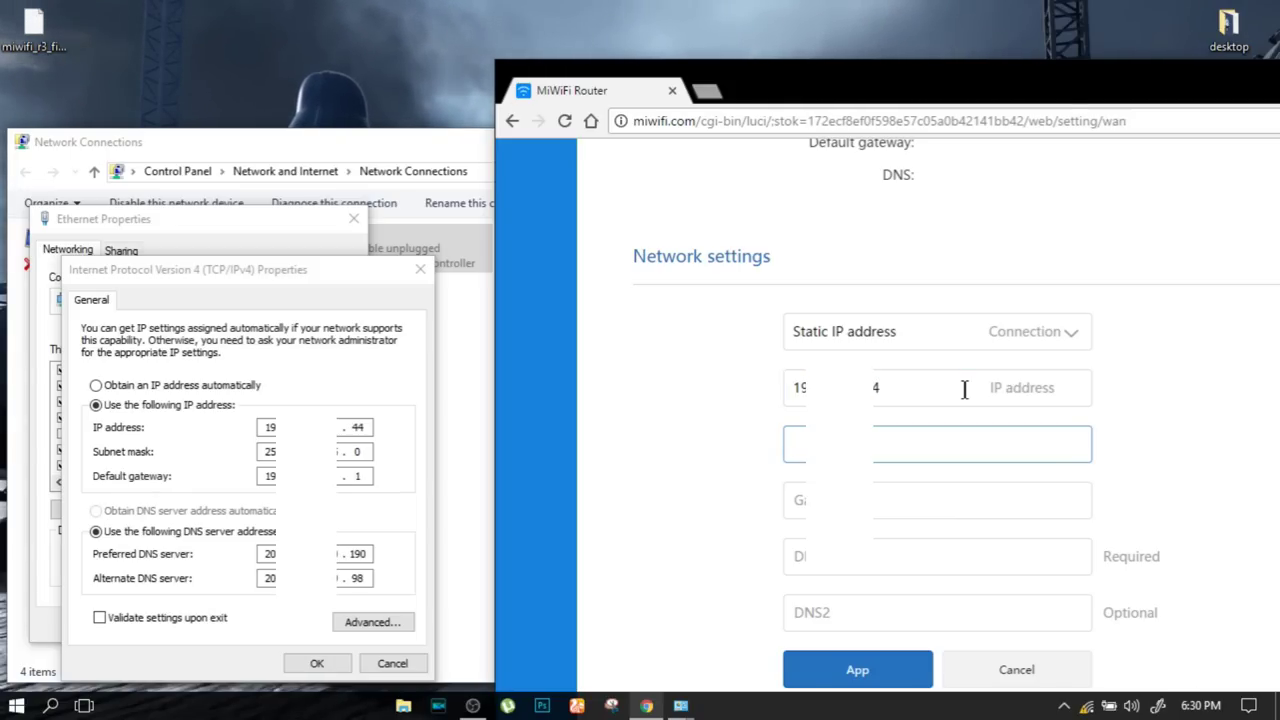
type("255.255.255.0")
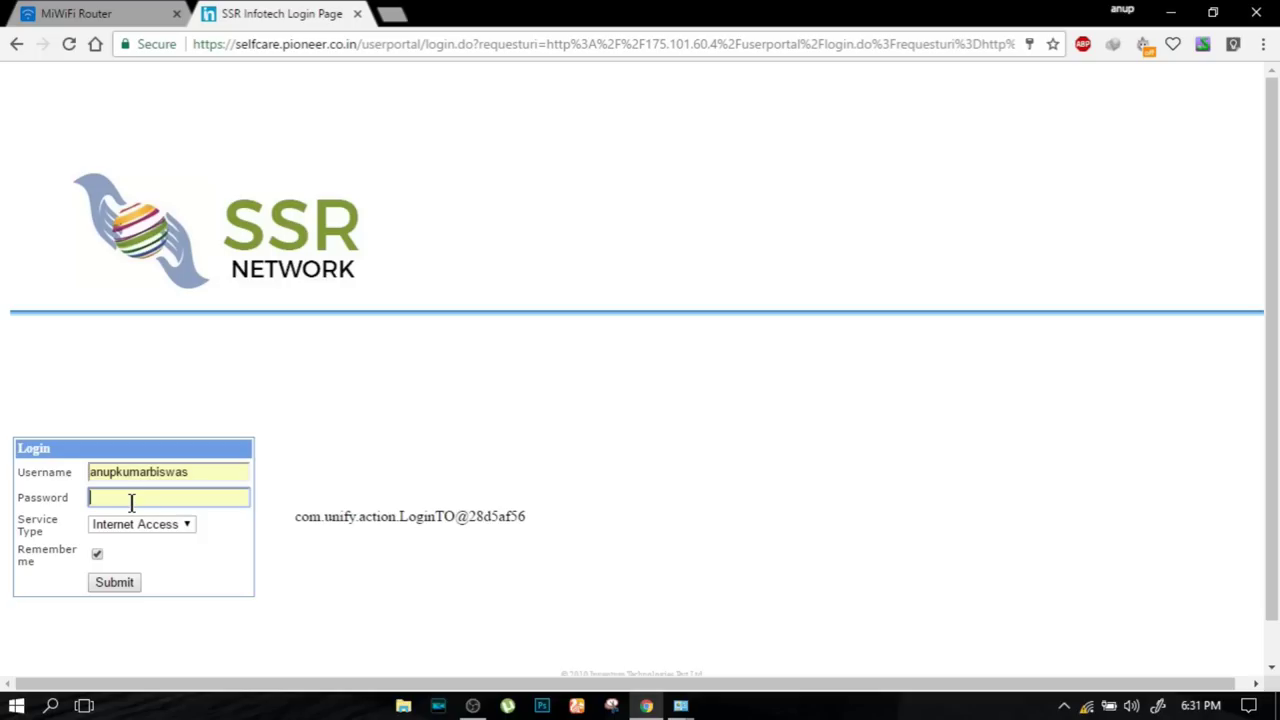
- Log back into the router admin using the saved login credentials
left_click(129, 500)
double_click(157, 478)
left_click(156, 496)
left_click(111, 584)
- Close the extra login tab and browse the Advanced section's QoS page
left_click(372, 14)
left_click(357, 14)
left_click(76, 14)
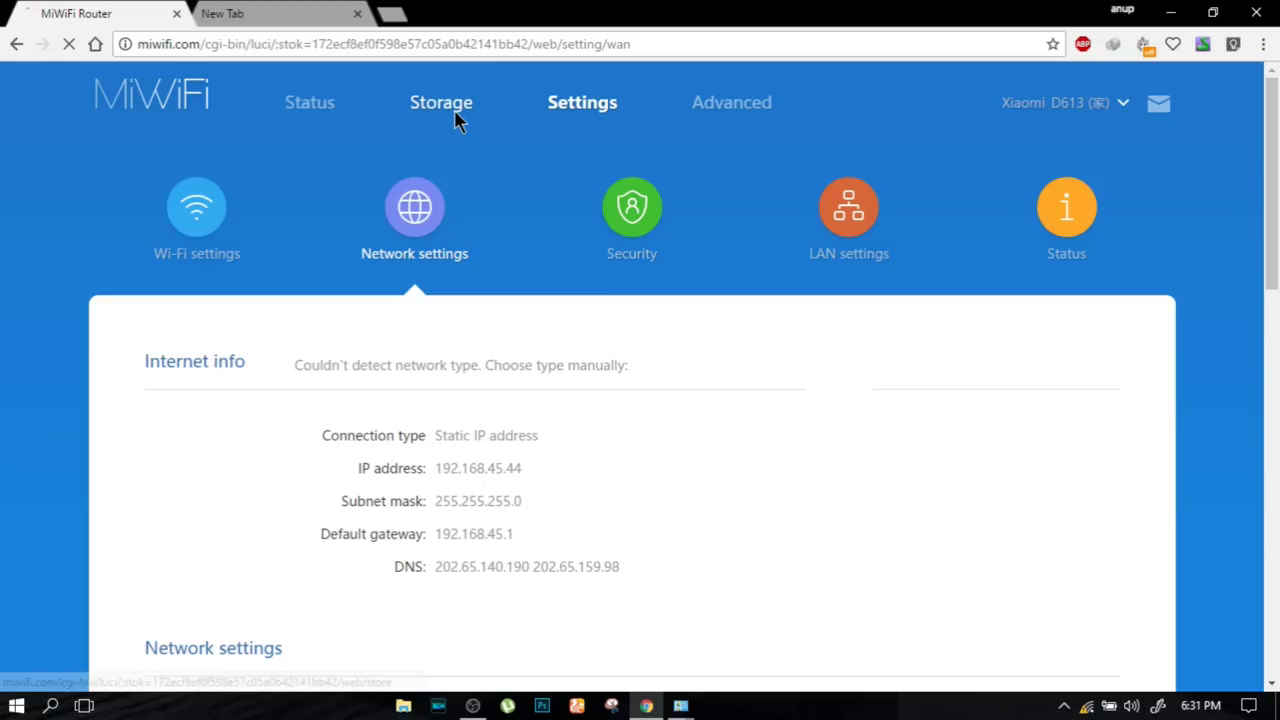
left_click(451, 110)
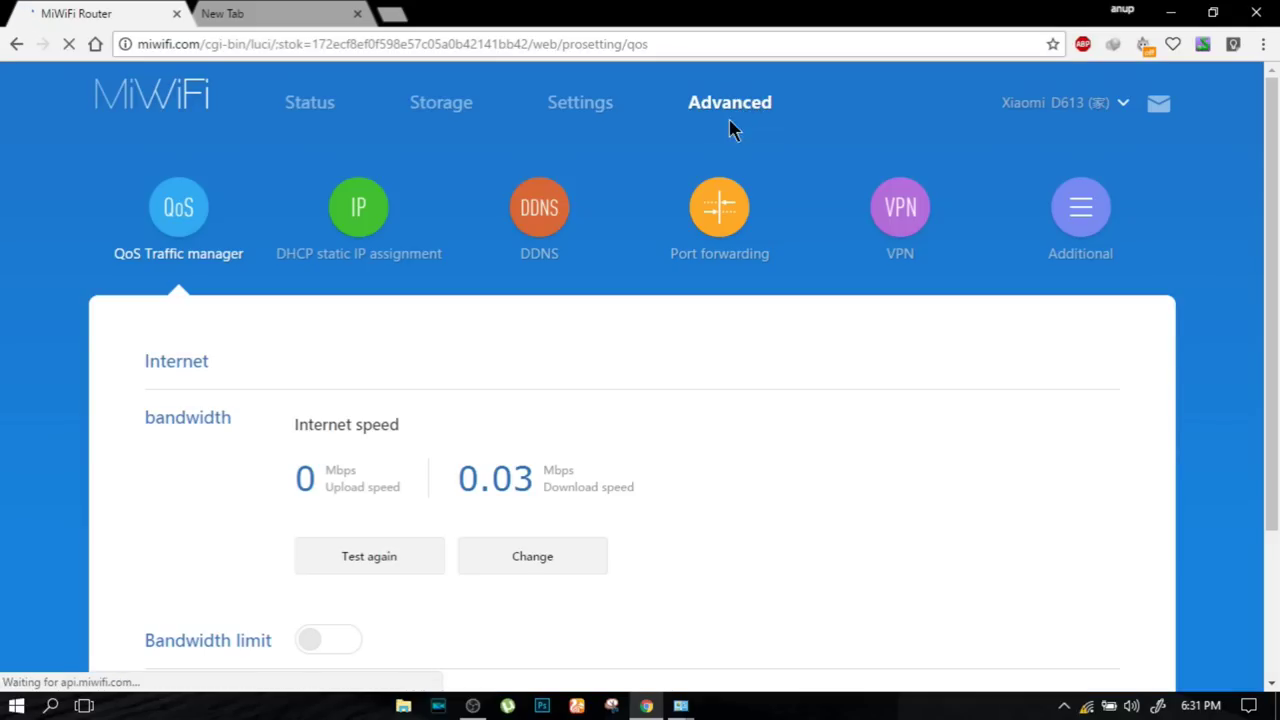
scroll(635, 280, "down", 2)
scroll(623, 297, "up", 2)
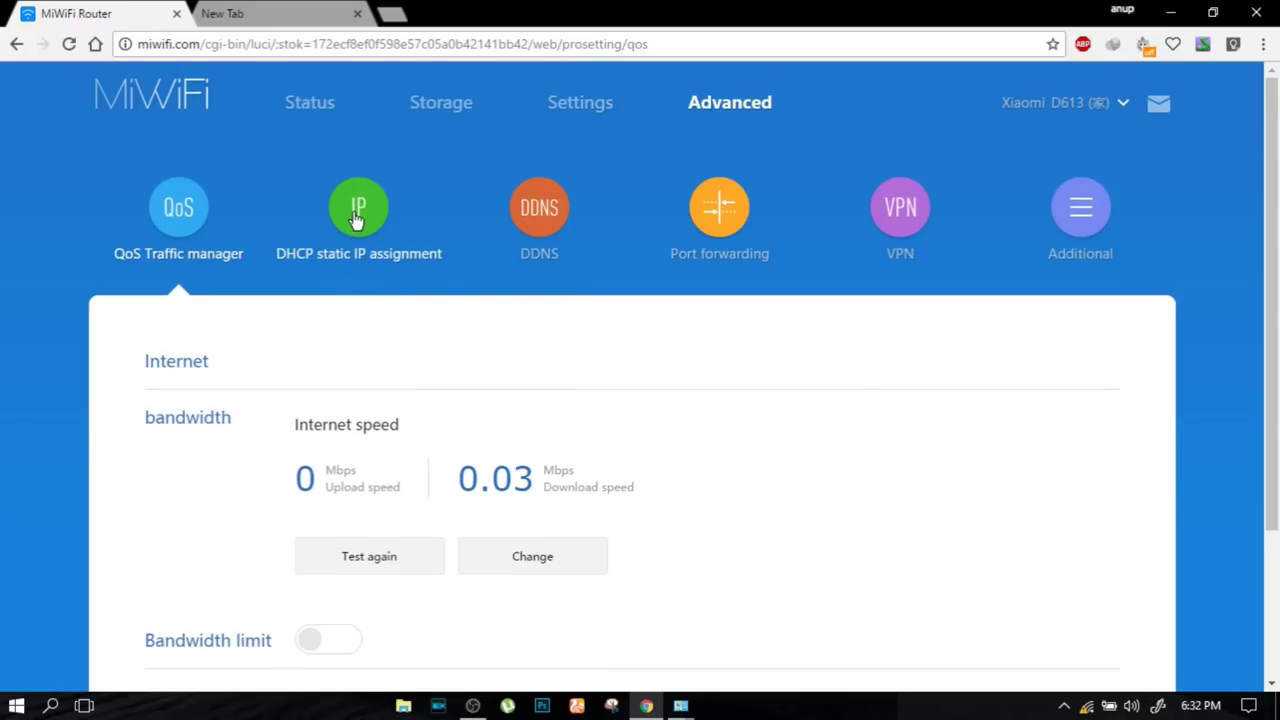
- Review the Port forwarding rules and the VPN settings pages
left_click(725, 205)
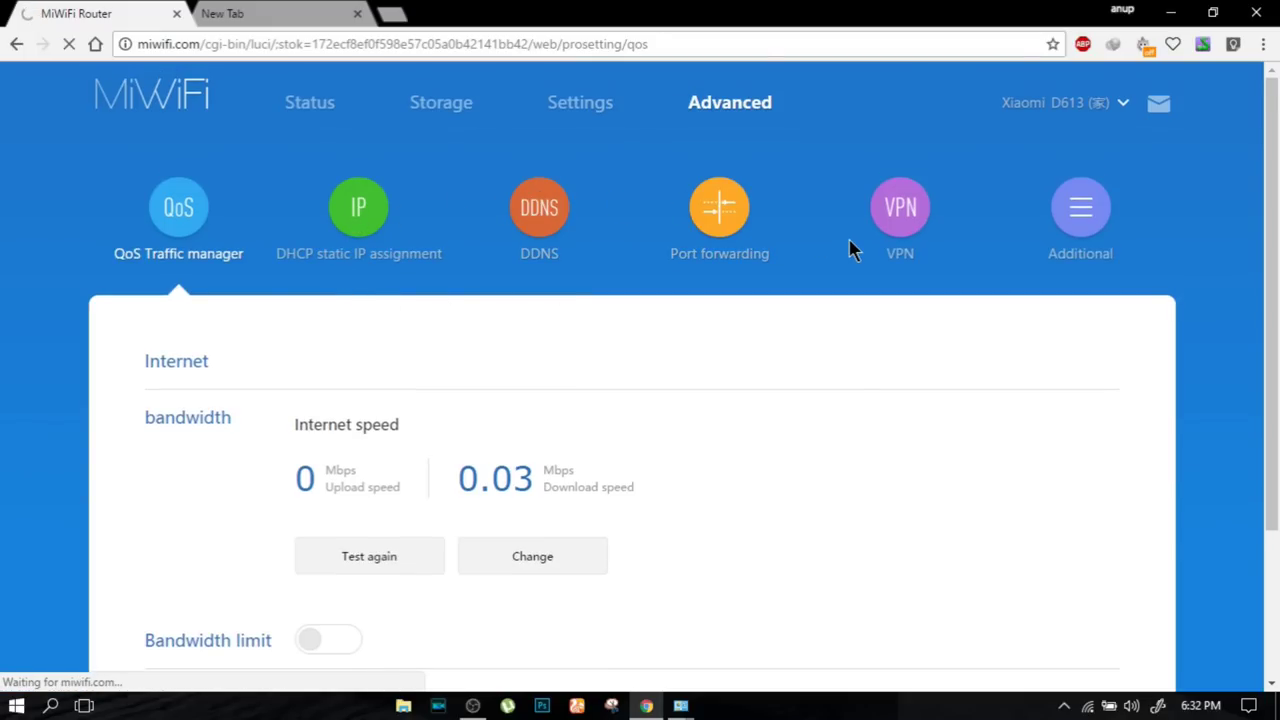
scroll(806, 263, "down", 4)
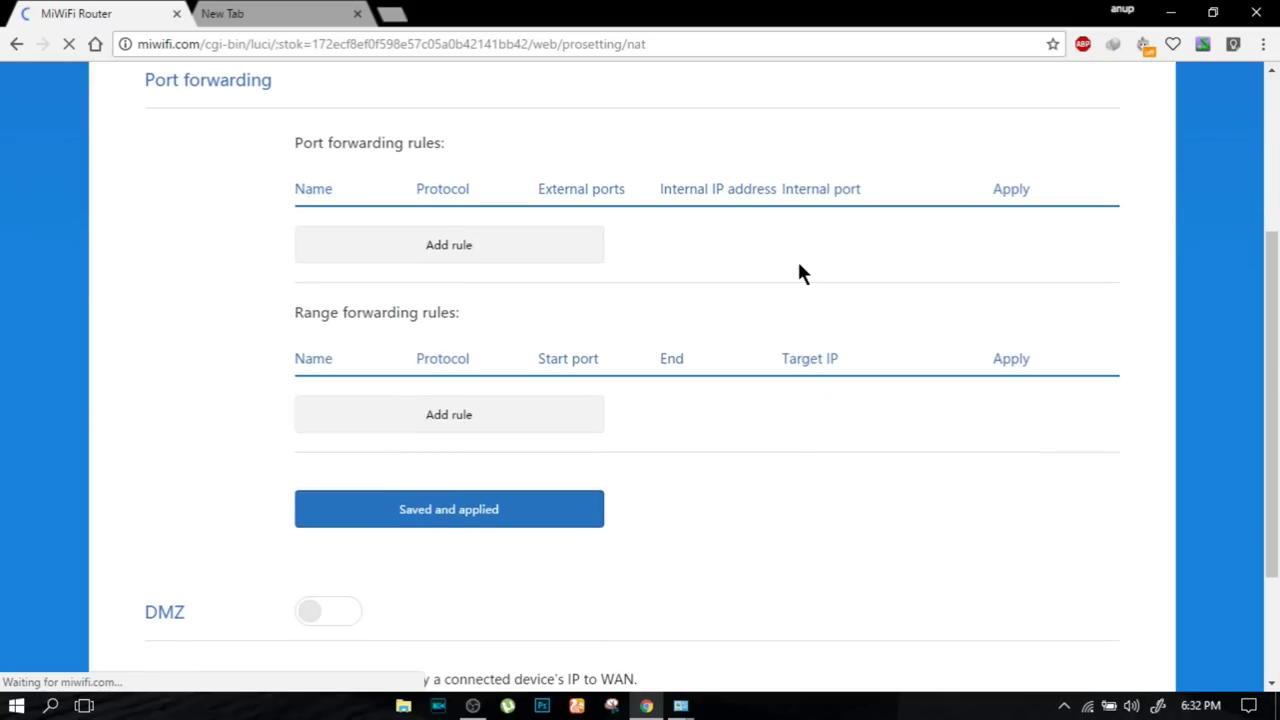
scroll(795, 270, "up", 5)
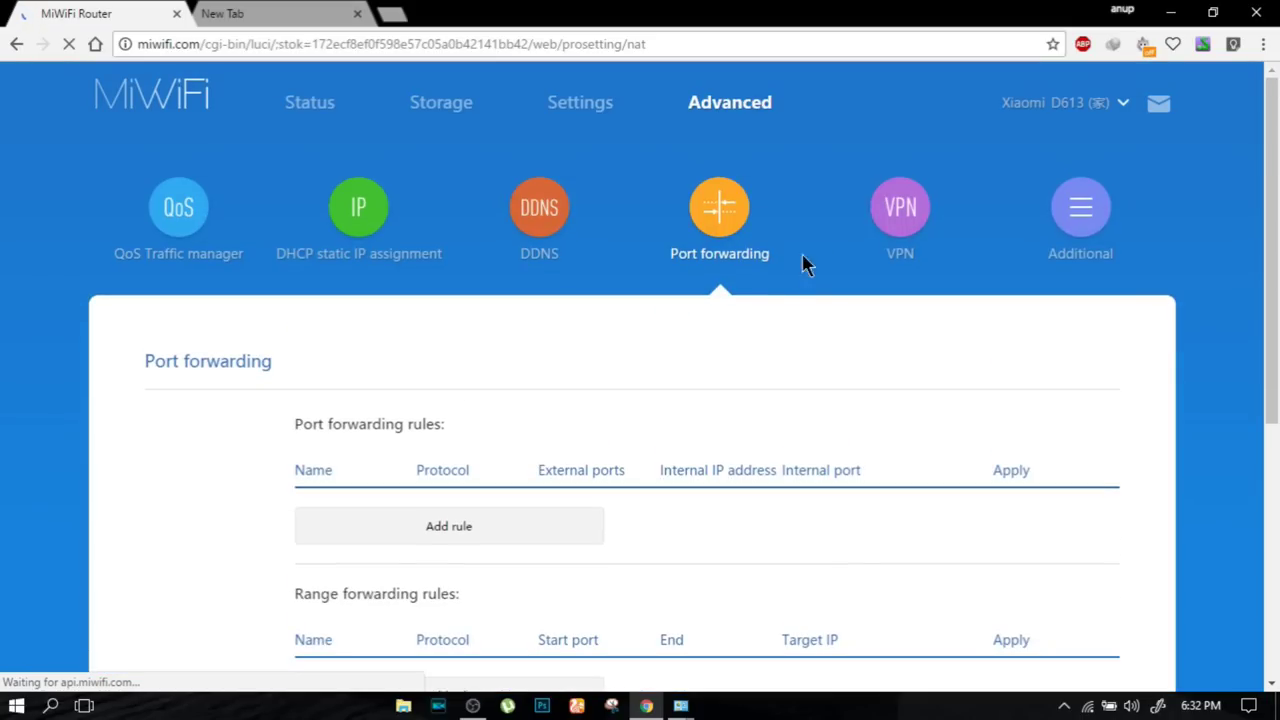
left_click(891, 216)
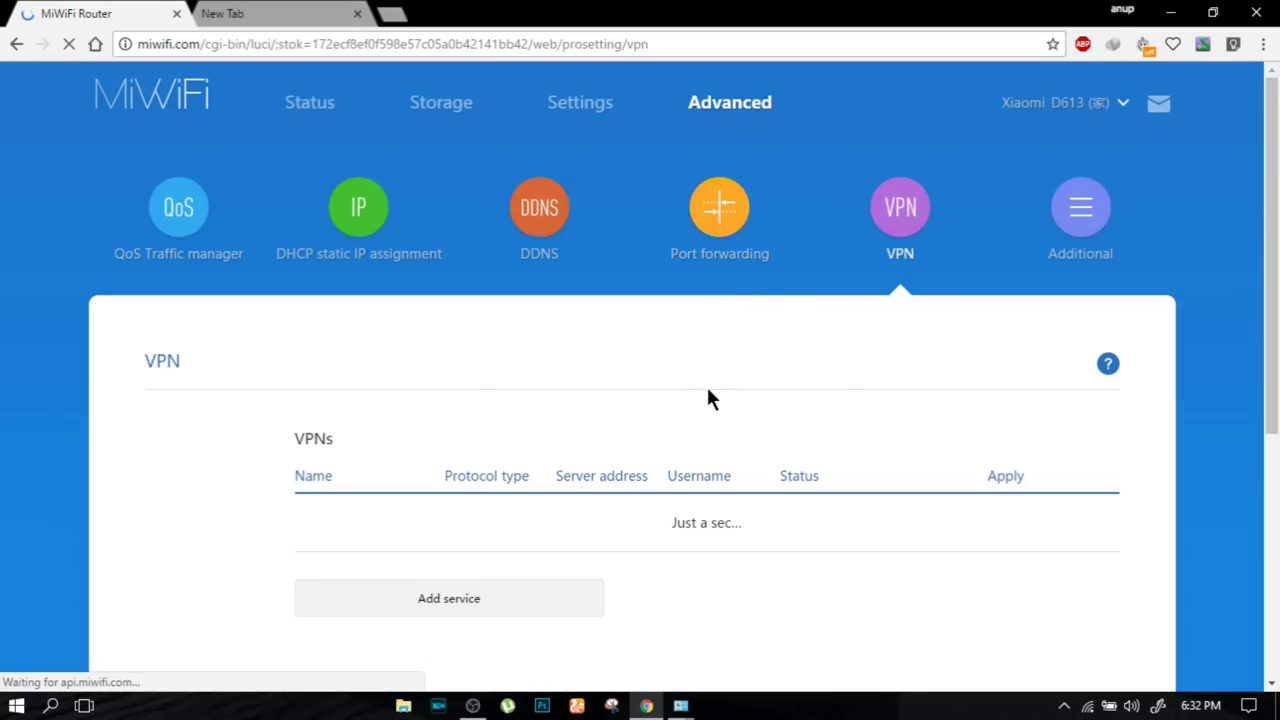
scroll(706, 395, "down", 2)
scroll(703, 397, "up", 2)
- View the Additional page with Plug and Play enabled and no UPnP devices
left_click(1068, 200)
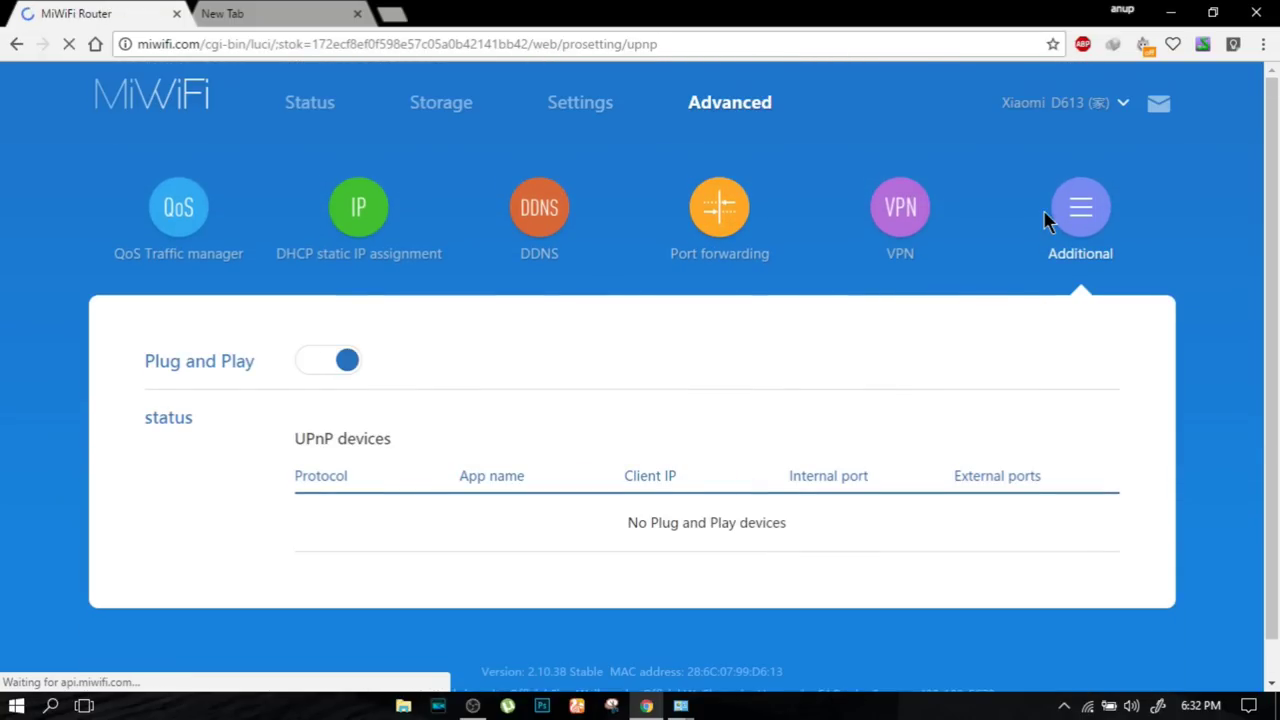
scroll(1046, 220, "down", 1)
scroll(1046, 294, "up", 1)
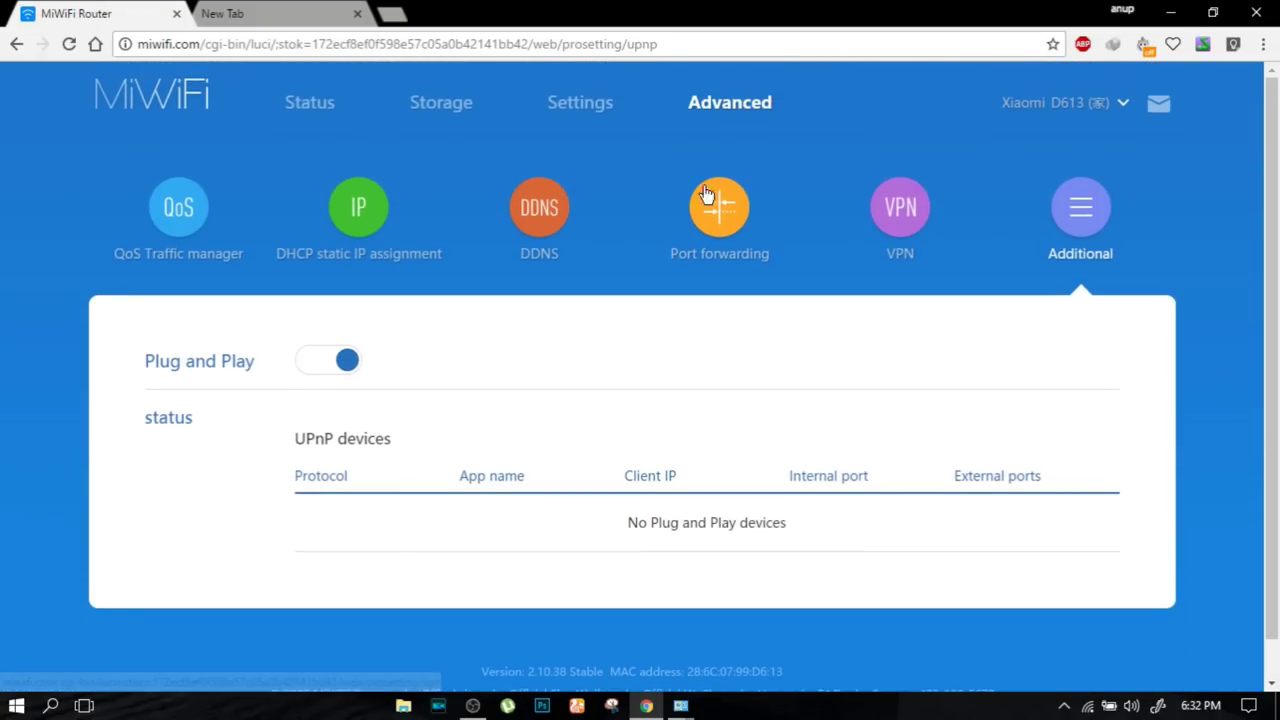
- Return to Settings and run the firmware update check for version 2.10.38
left_click(588, 111)
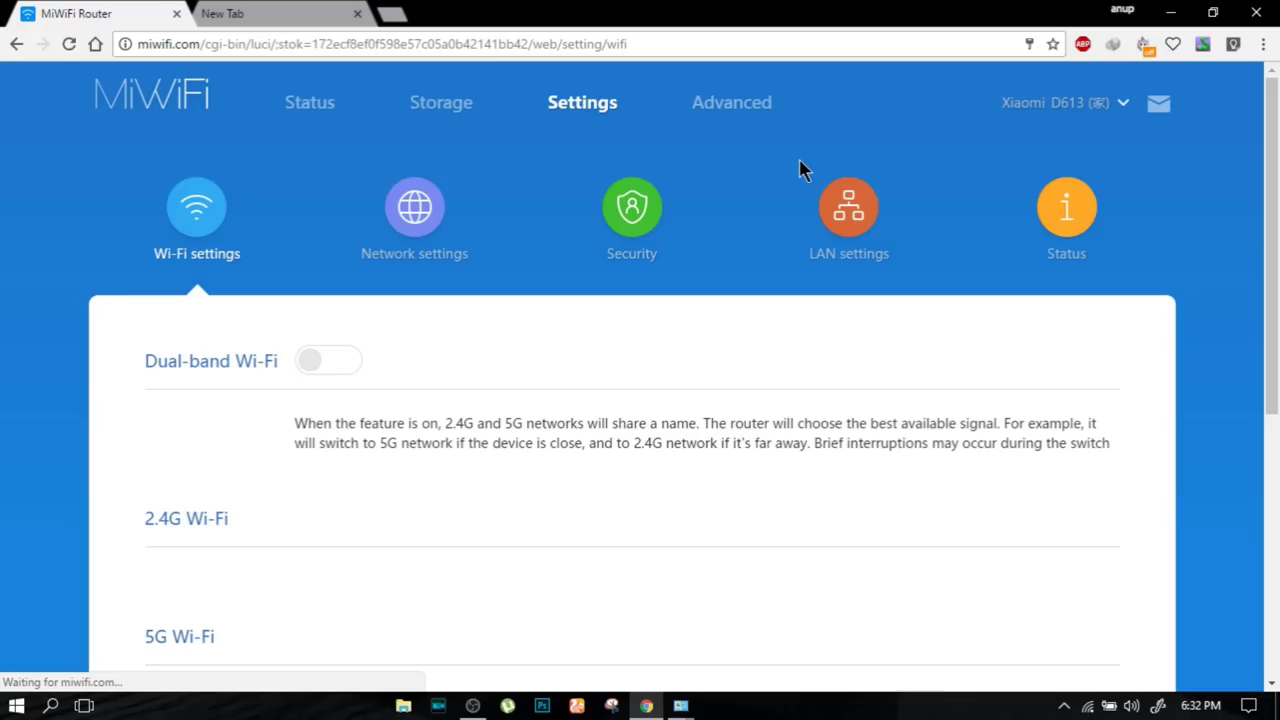
left_click(1100, 104)
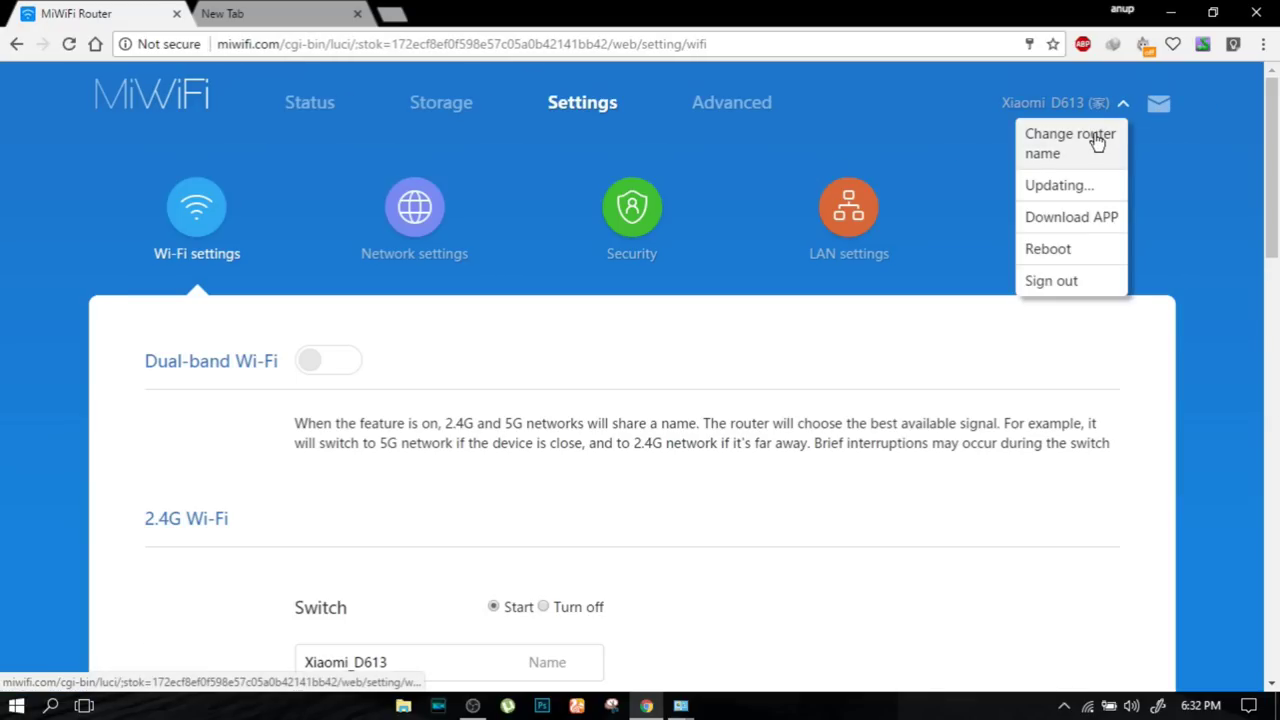
left_click(1090, 185)
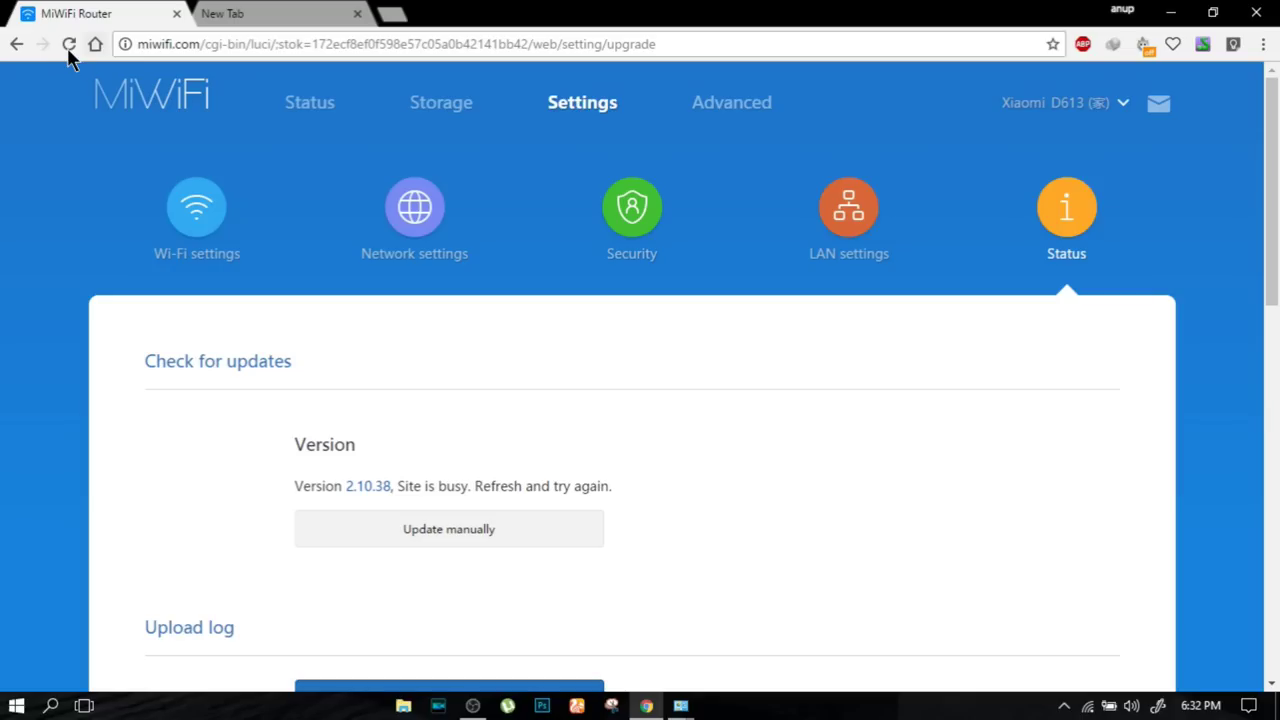
left_click(68, 46)
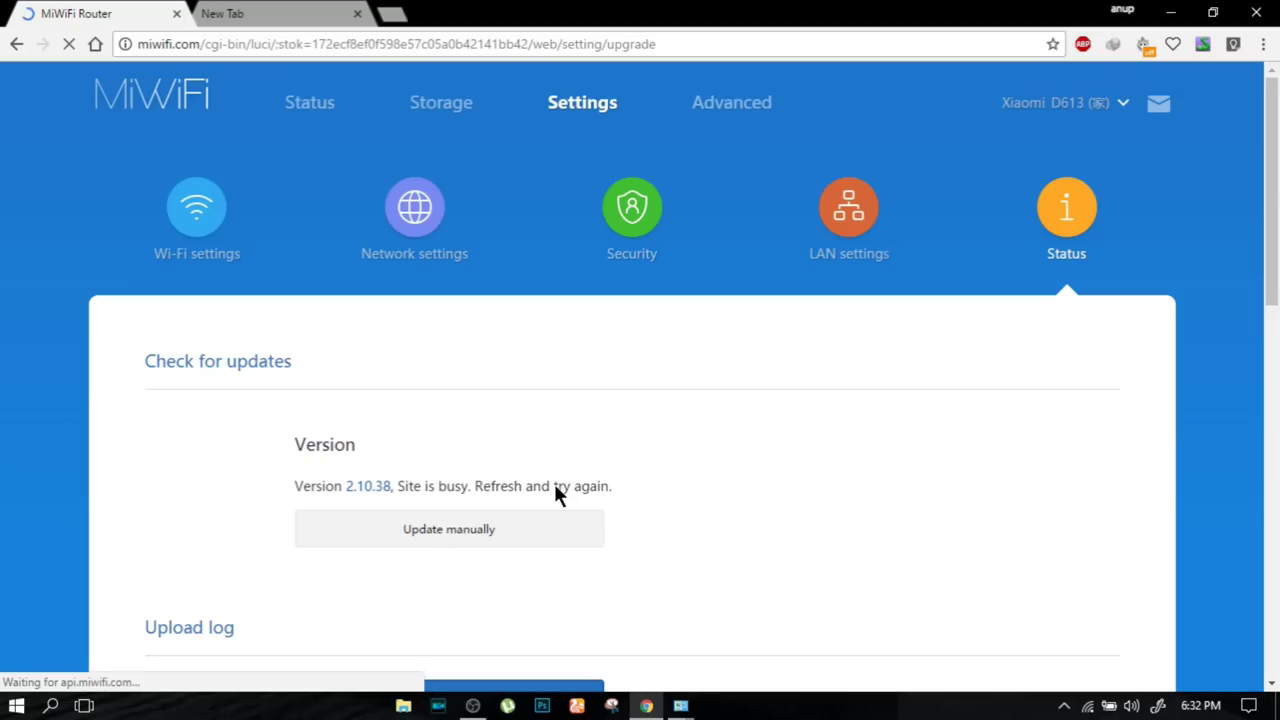
scroll(652, 425, "down", 2)
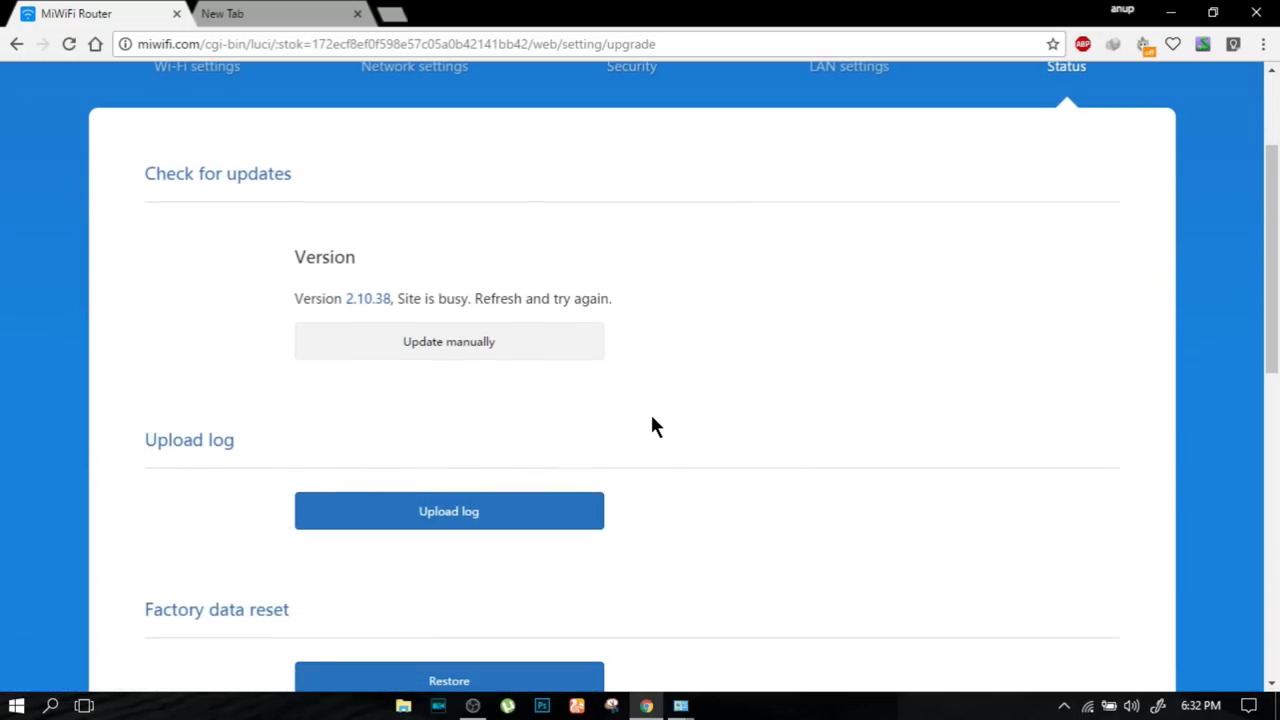